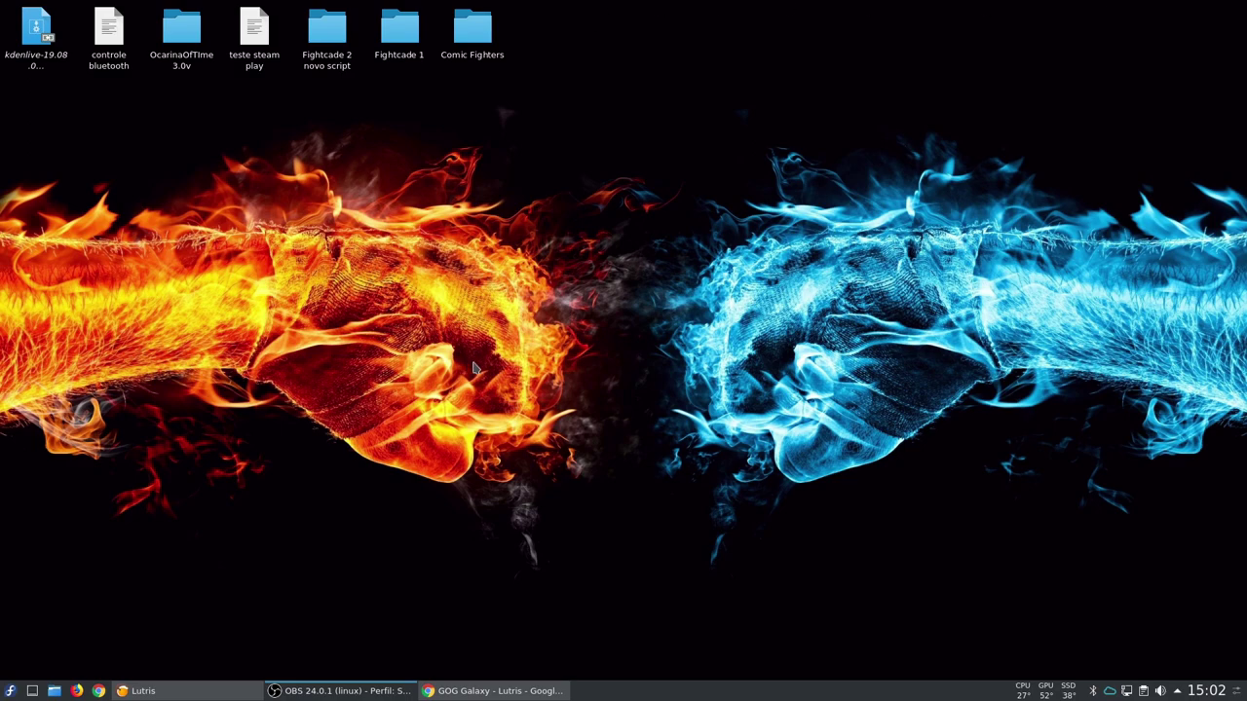
- Review the Origin, Uplay teste and GOG Galaxy entries in the Lutris library
click(185, 691)
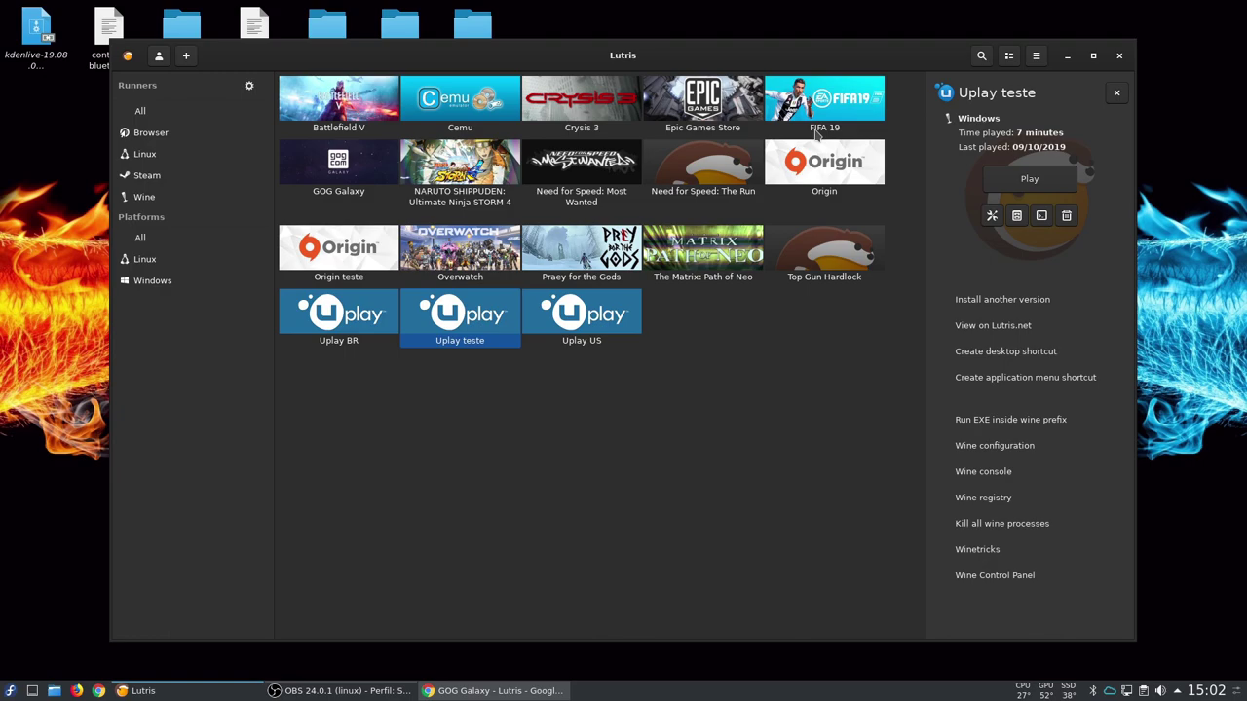
click(830, 166)
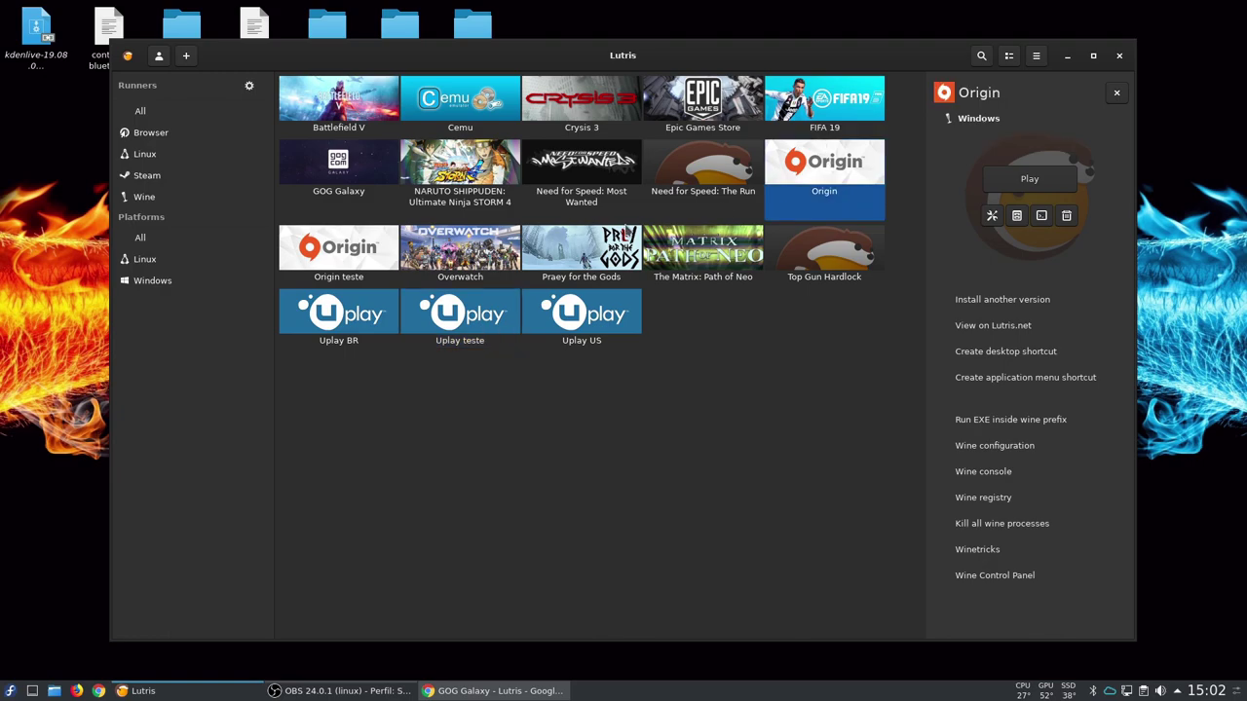
click(341, 249)
click(496, 330)
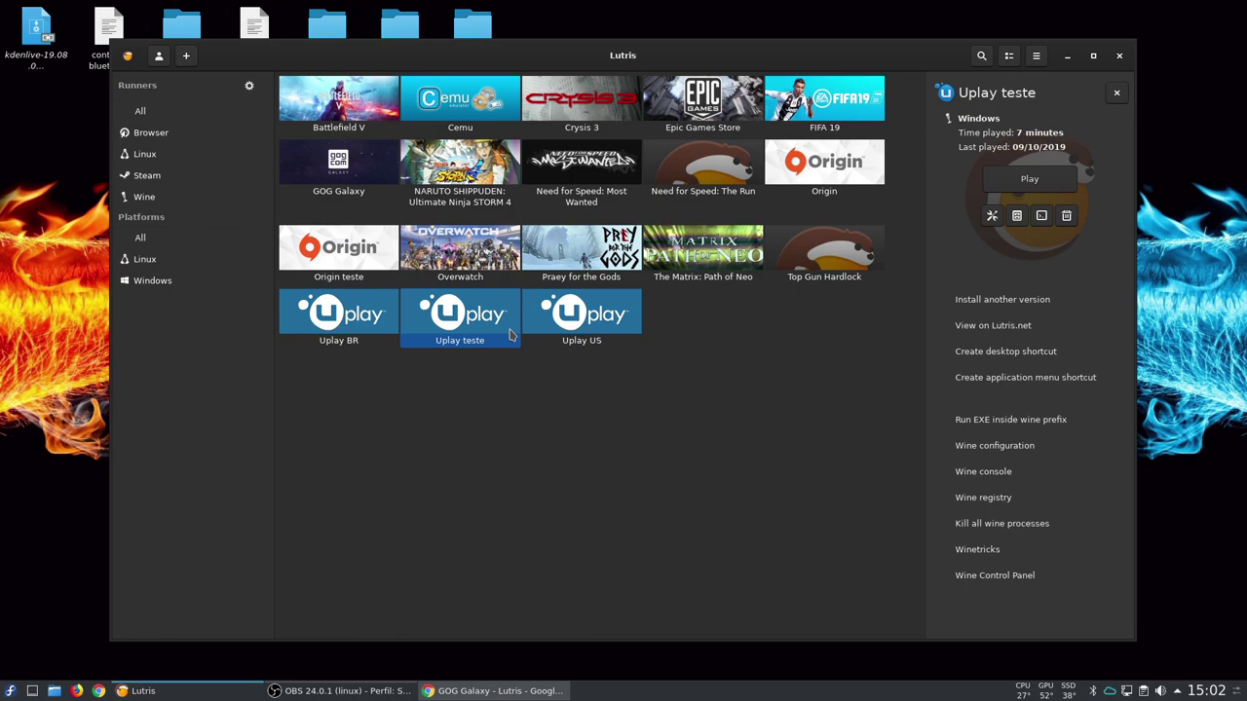
click(312, 175)
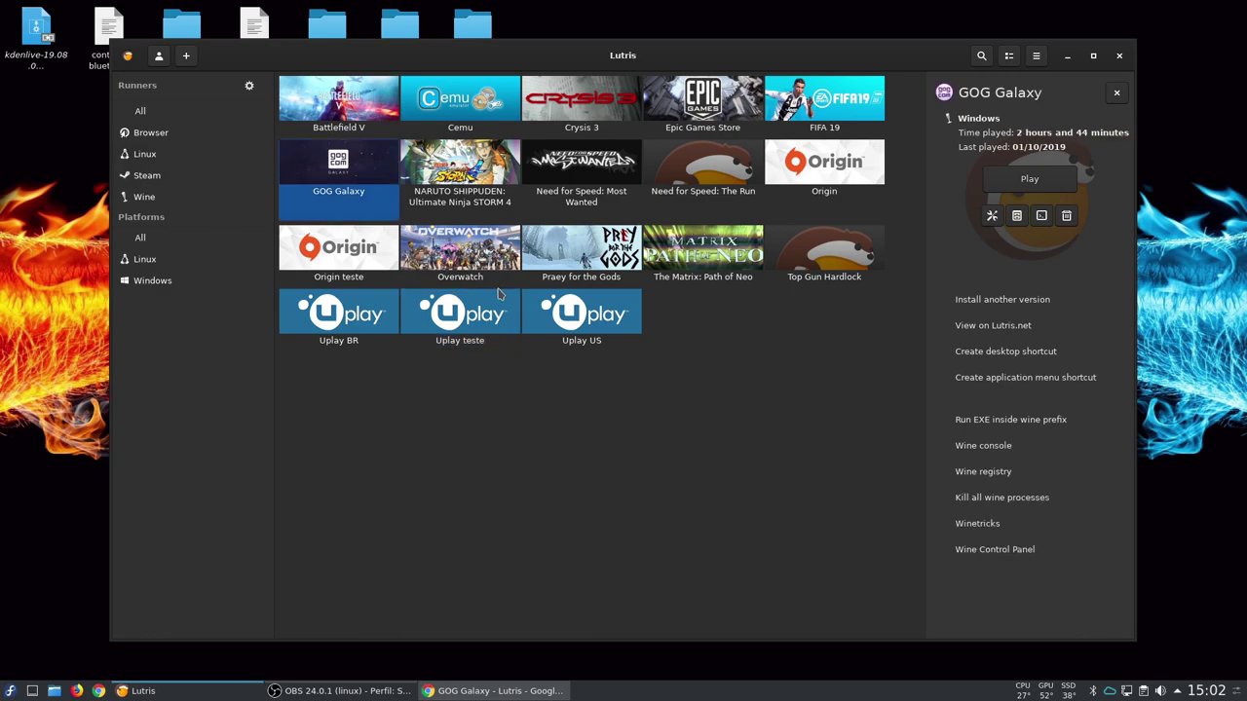
click(1067, 57)
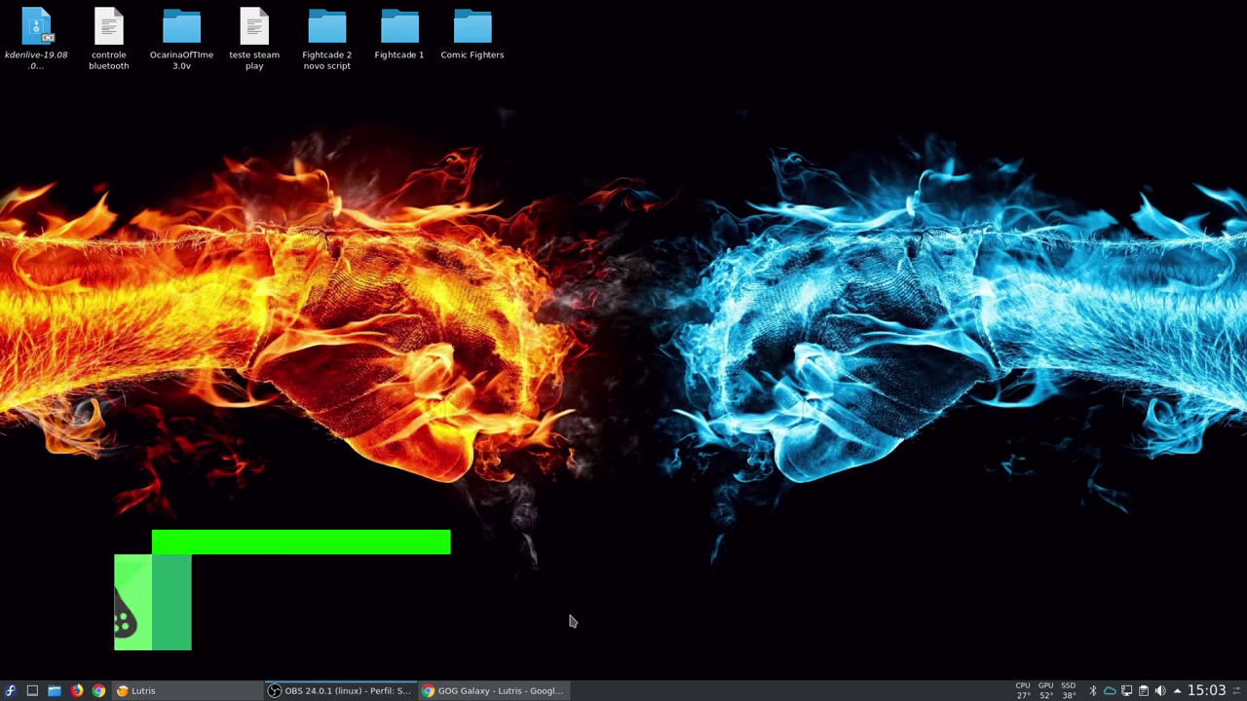
- In Chrome, examine the ratings, publication dates and notes of the three GOG Galaxy installer versions on its Lutris page
click(502, 692)
scroll(1033, 366, down, 1)
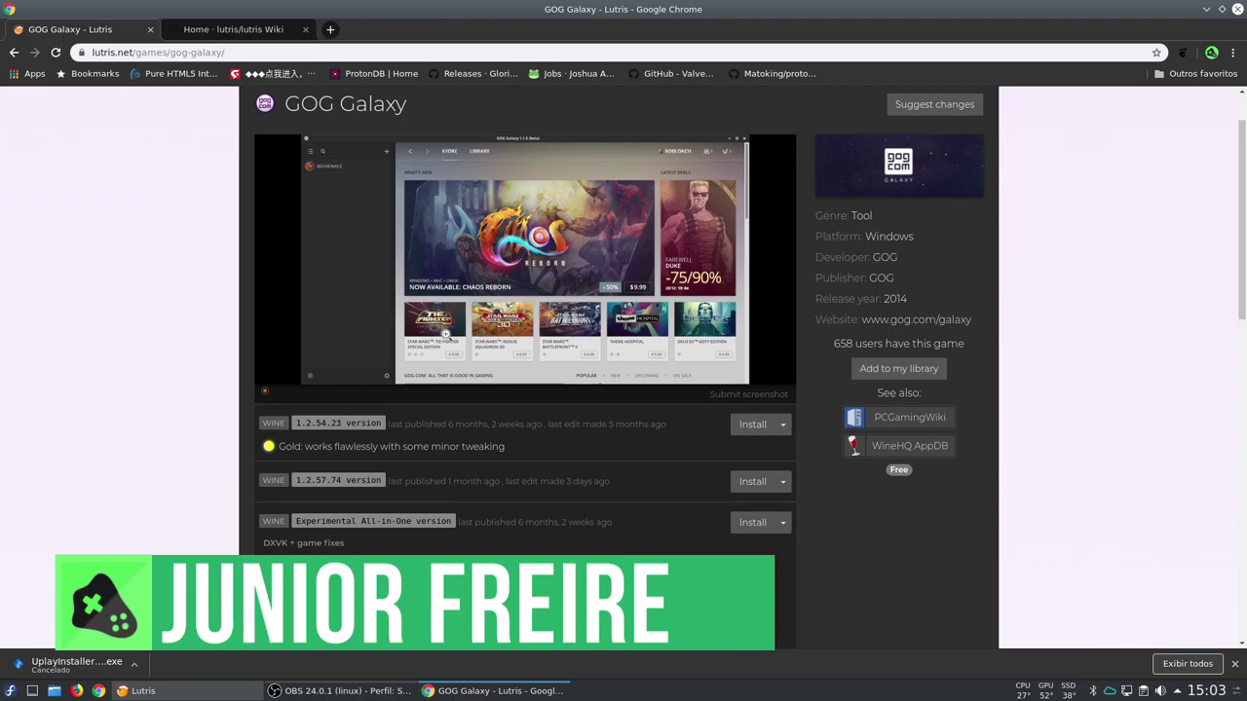
drag(281, 445, 465, 446)
click(504, 450)
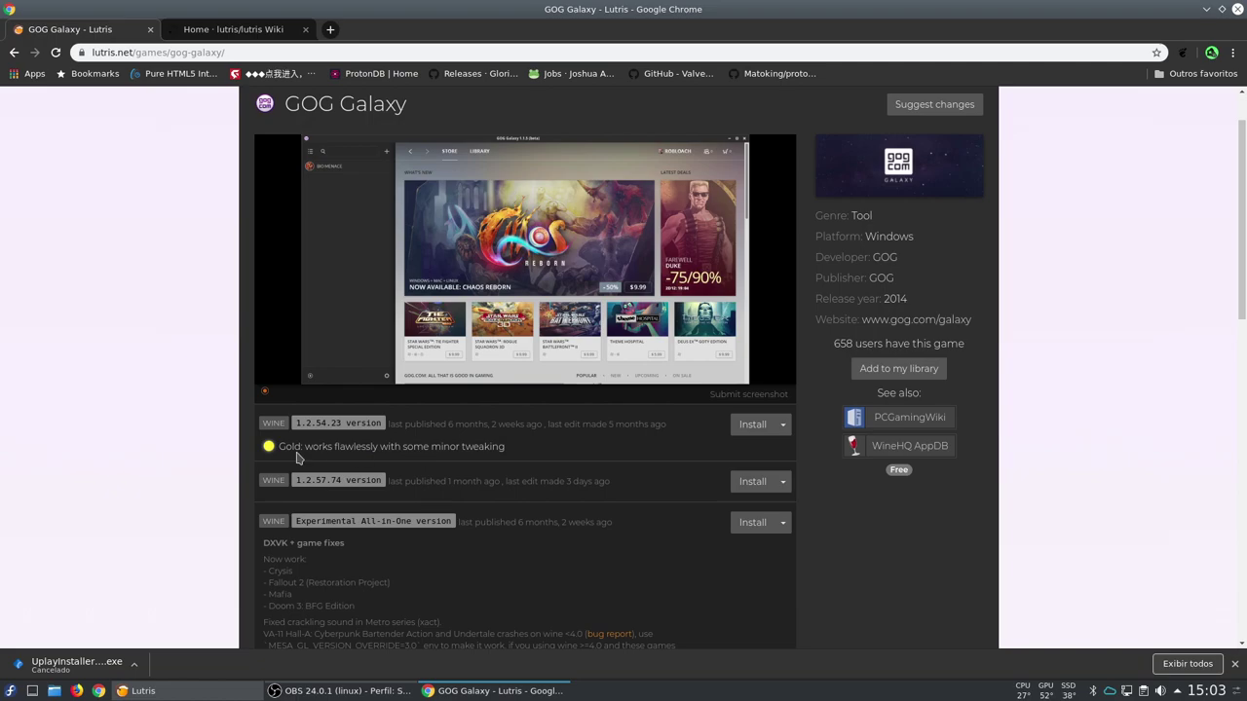
drag(330, 446, 286, 445)
drag(298, 422, 360, 425)
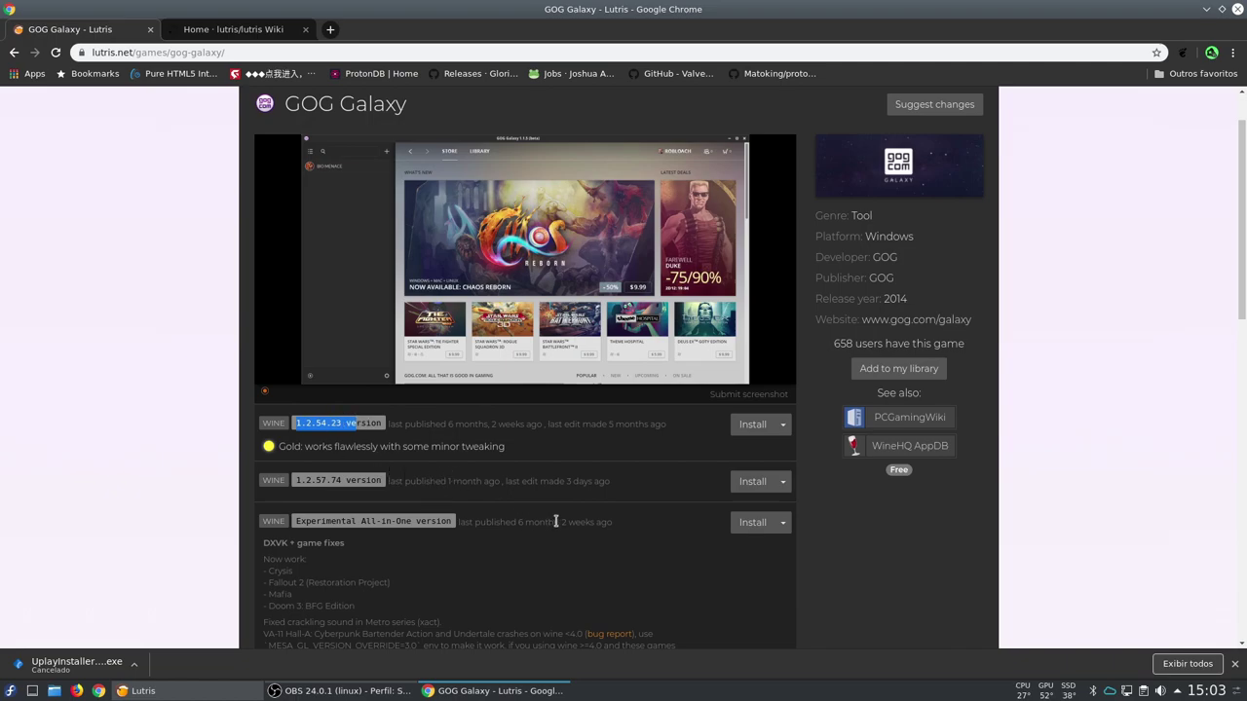
scroll(557, 522, down, 2)
click(339, 339)
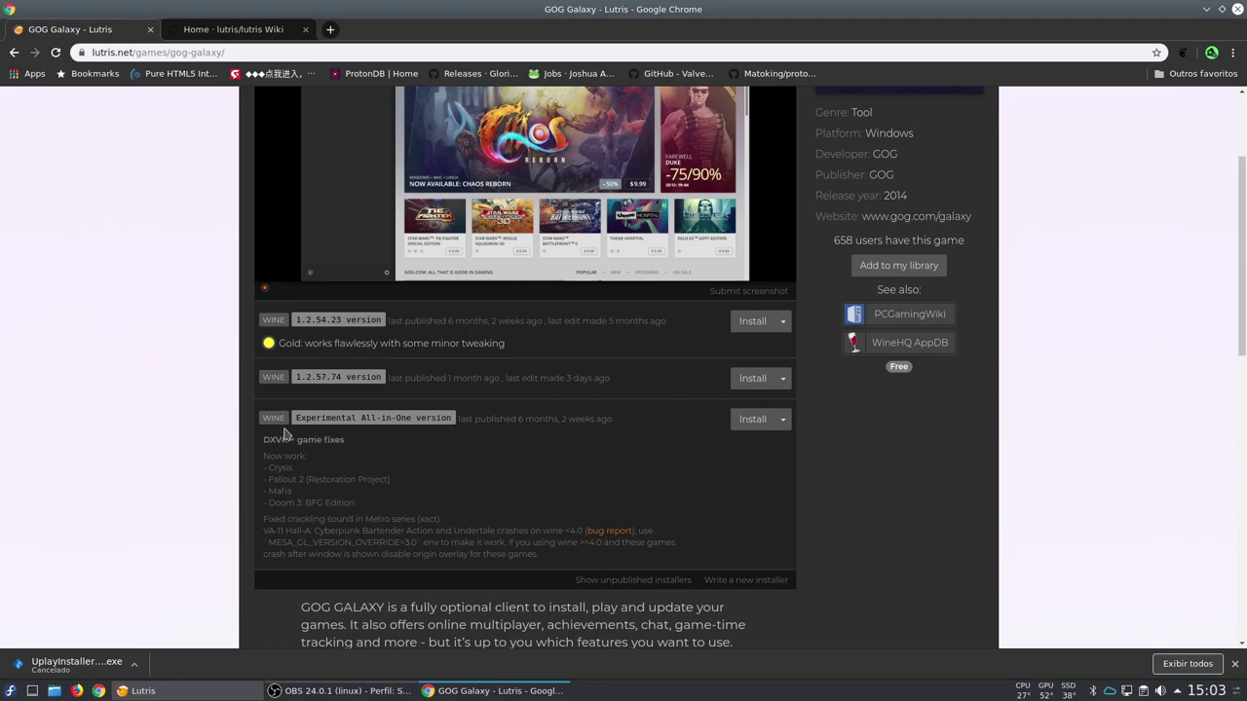
drag(608, 562, 263, 440)
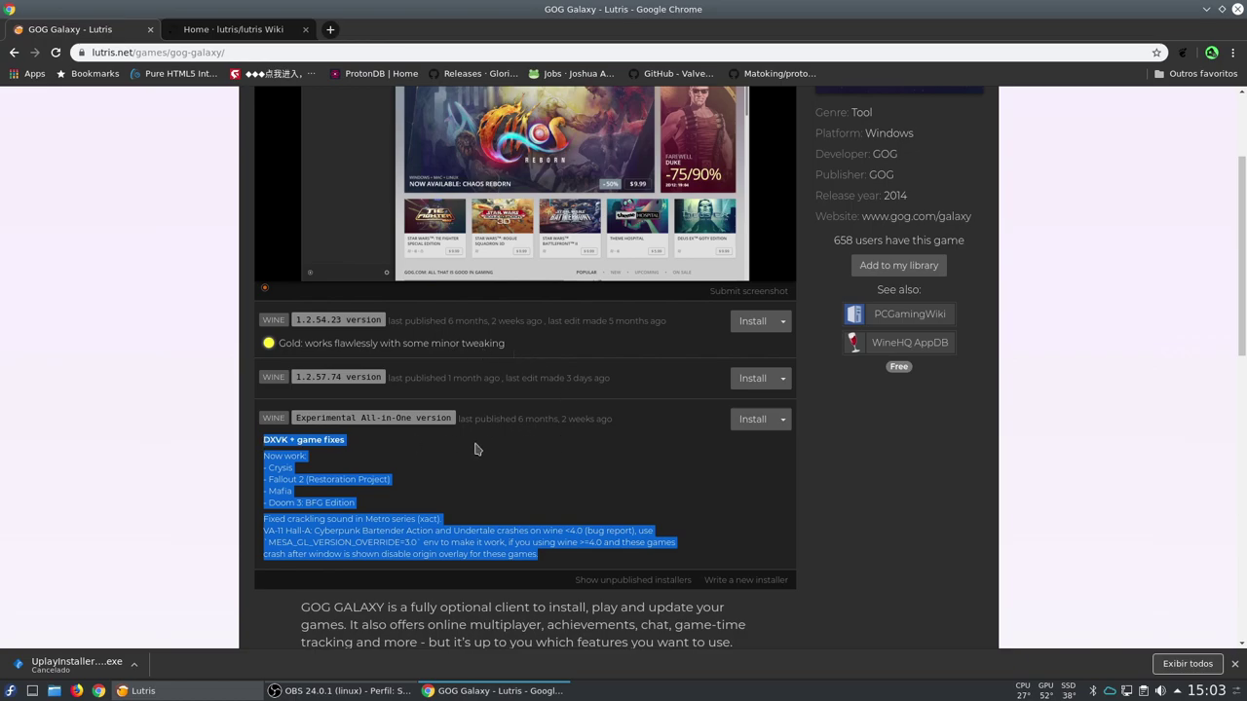
drag(468, 415, 617, 431)
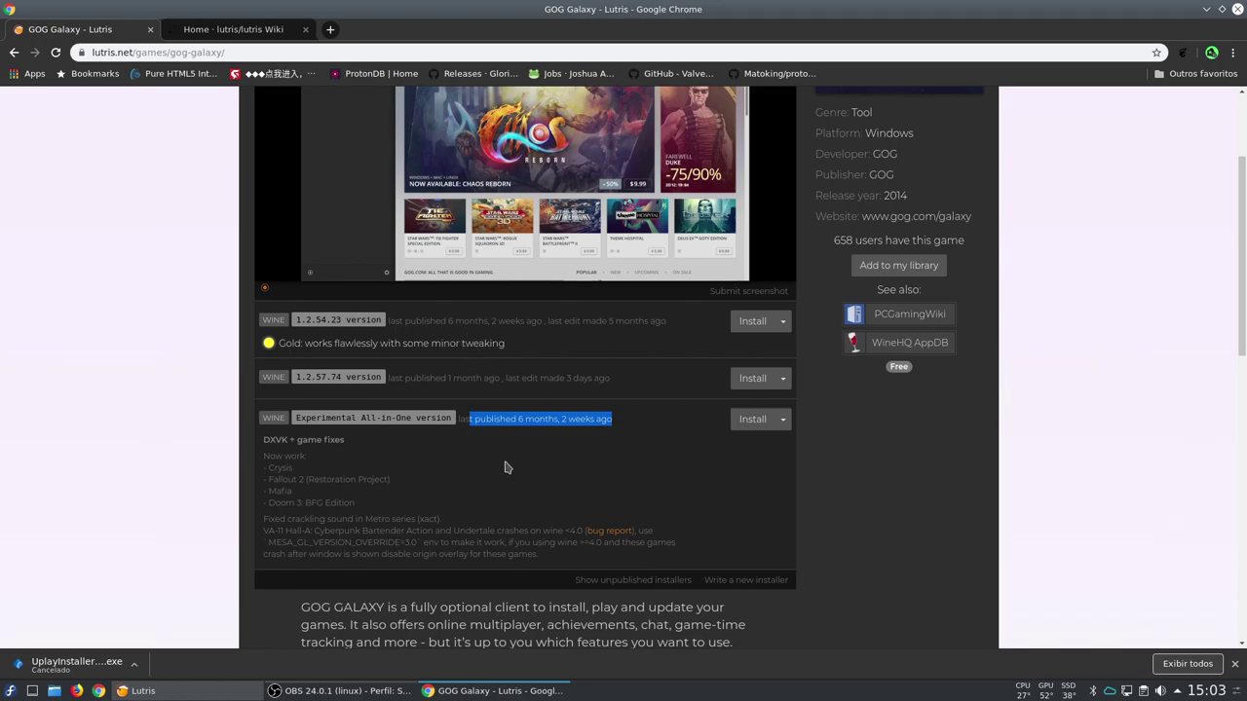
drag(417, 377, 517, 377)
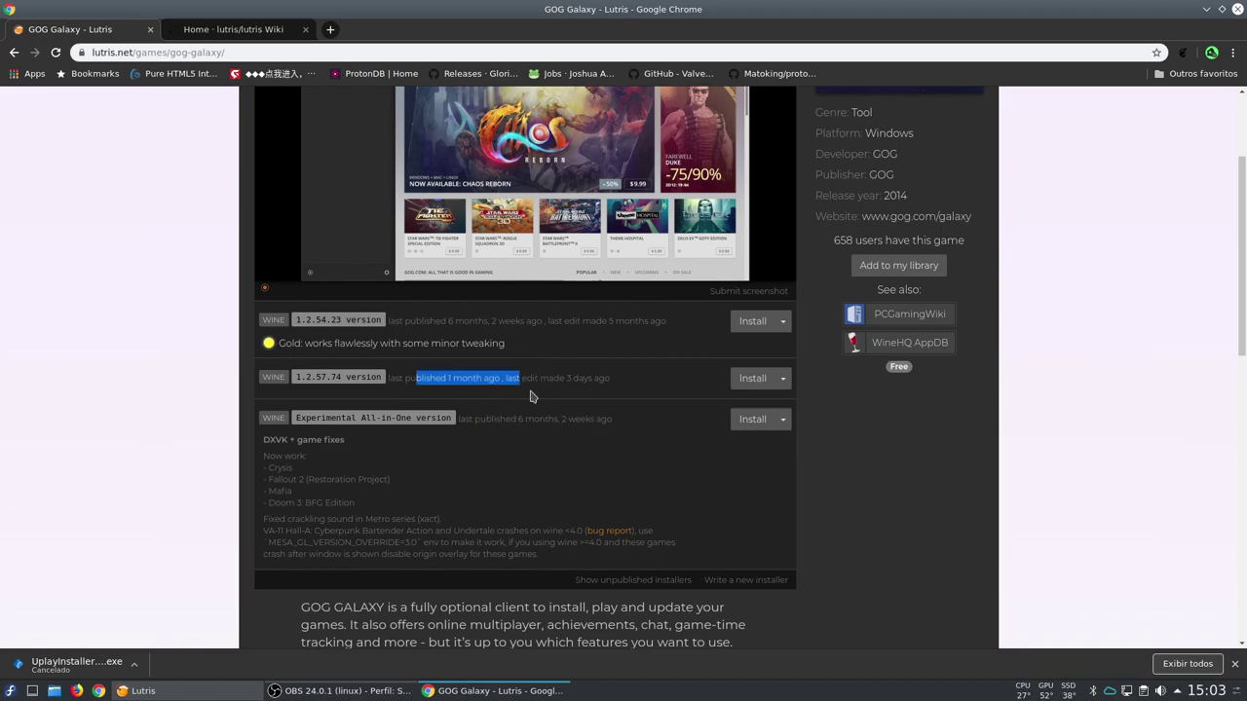
- Install the 1.2.57.74 version of GOG Galaxy through Lutris, keeping the proposed gog-galaxy installation directory
click(752, 378)
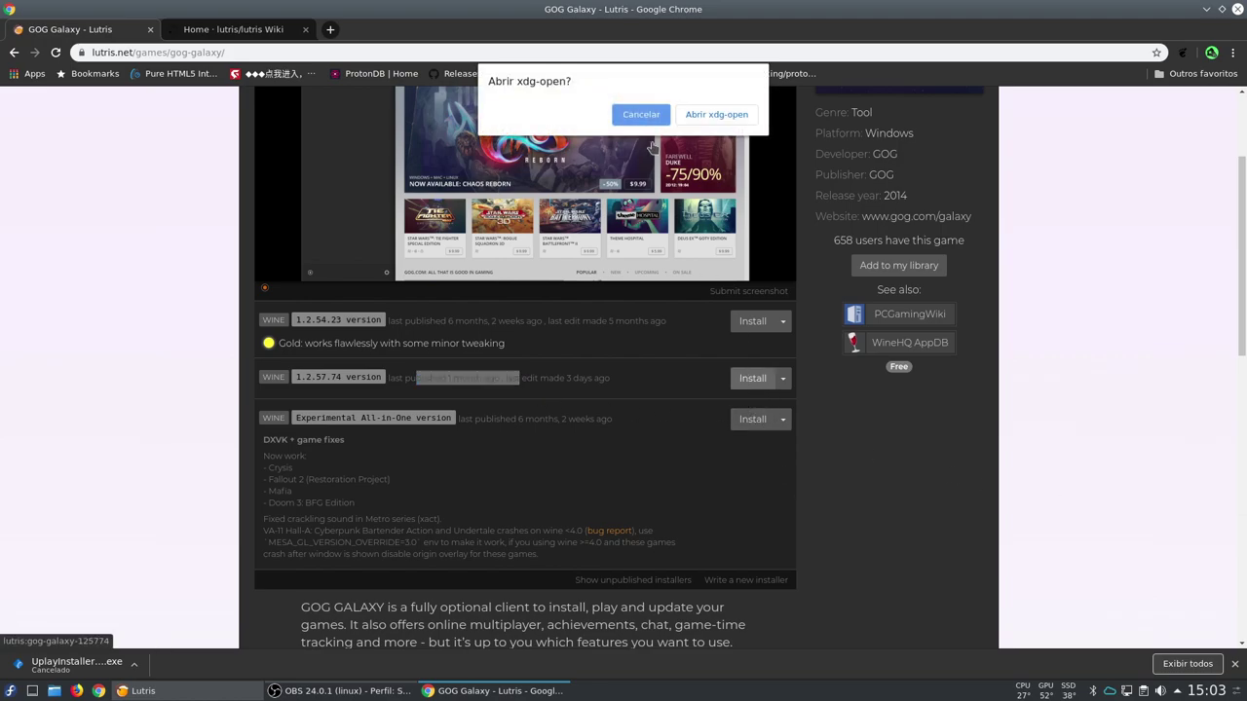
click(719, 117)
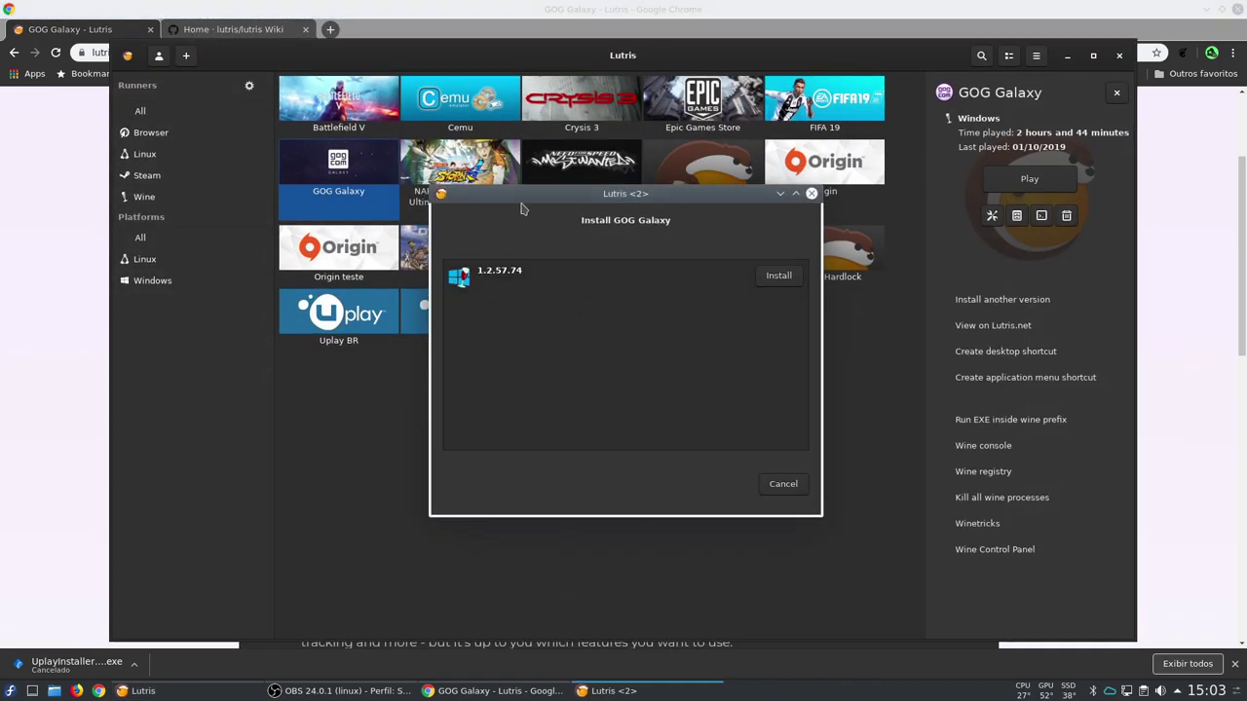
click(778, 277)
triple_click(575, 300)
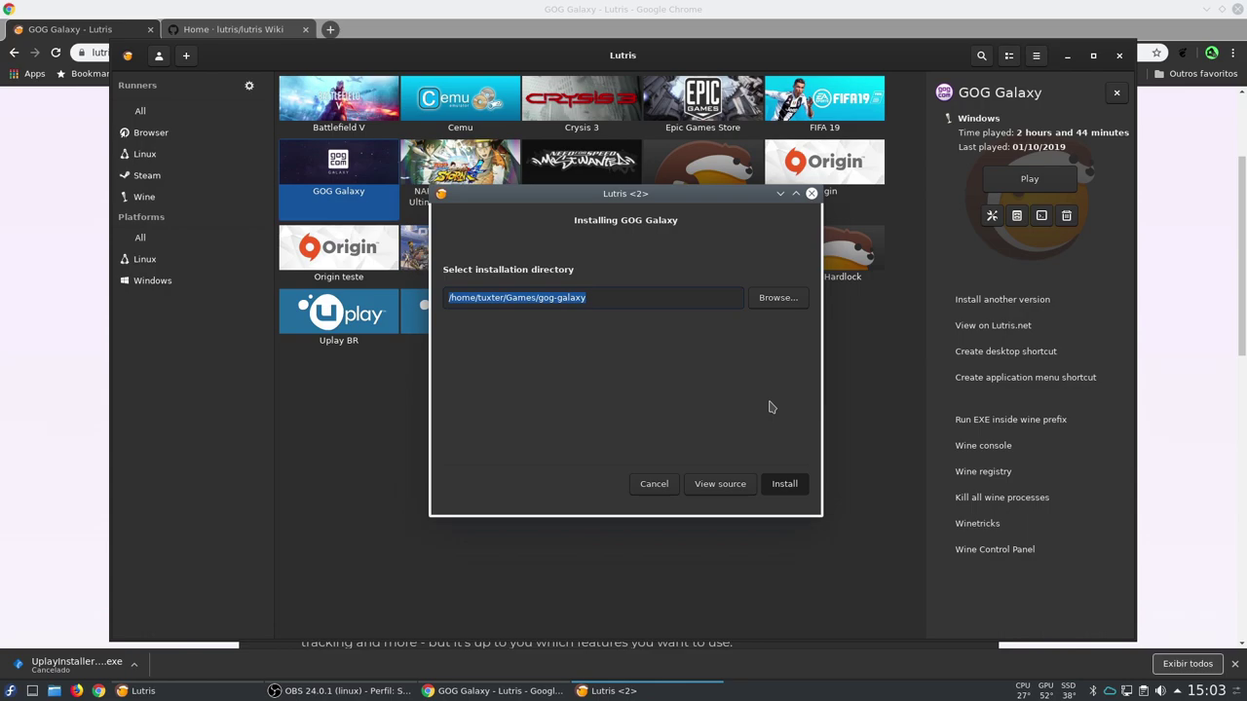
click(1208, 9)
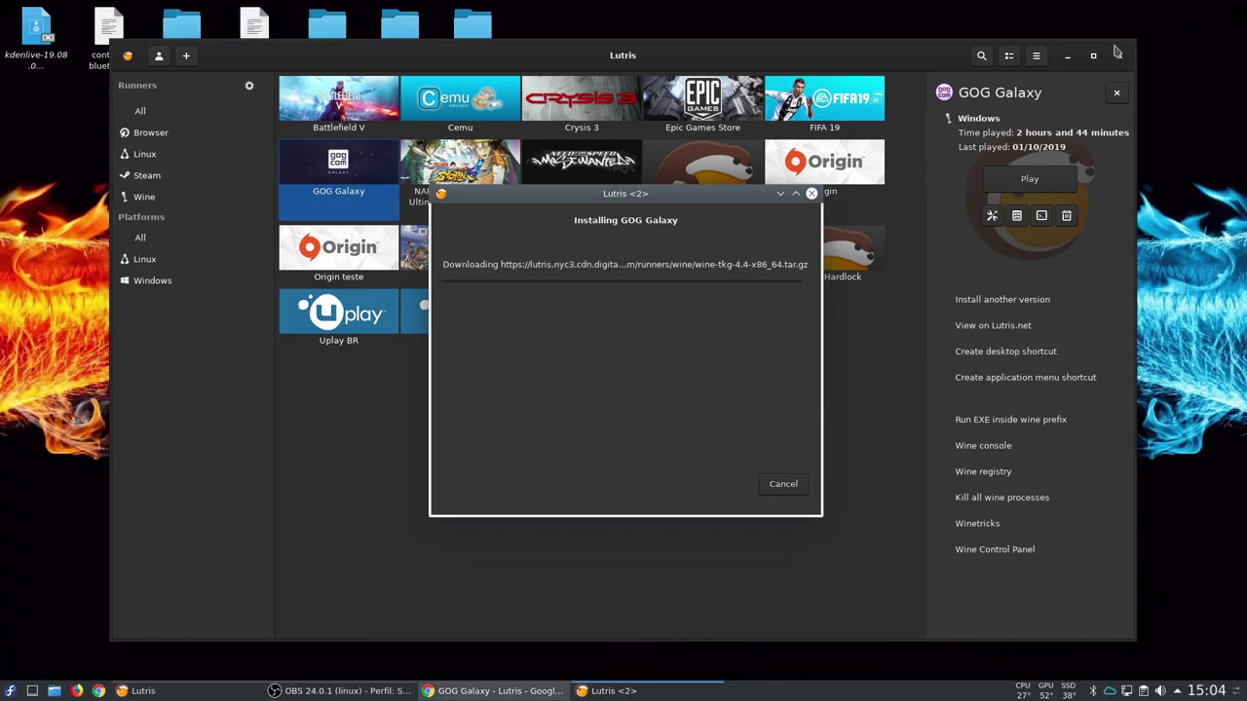
click(1067, 56)
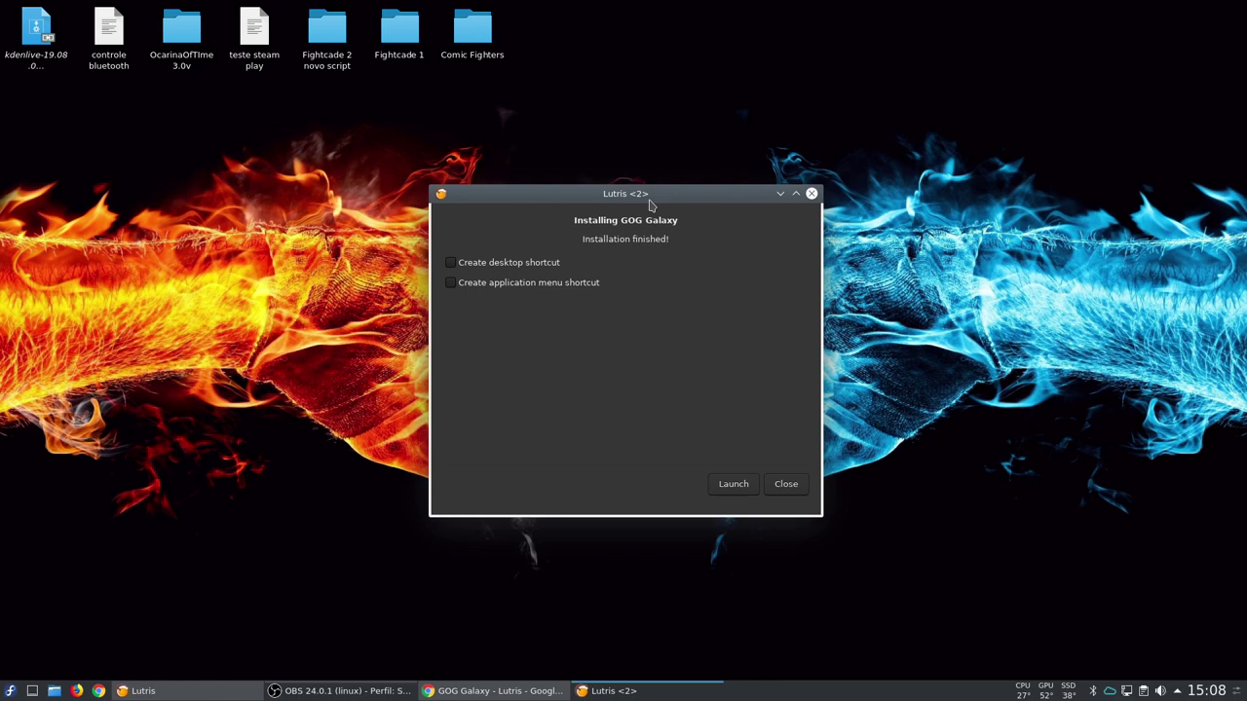
- Check the Lutris library for the new GOG Galaxy entry and close the finished installer without creating shortcuts
click(205, 698)
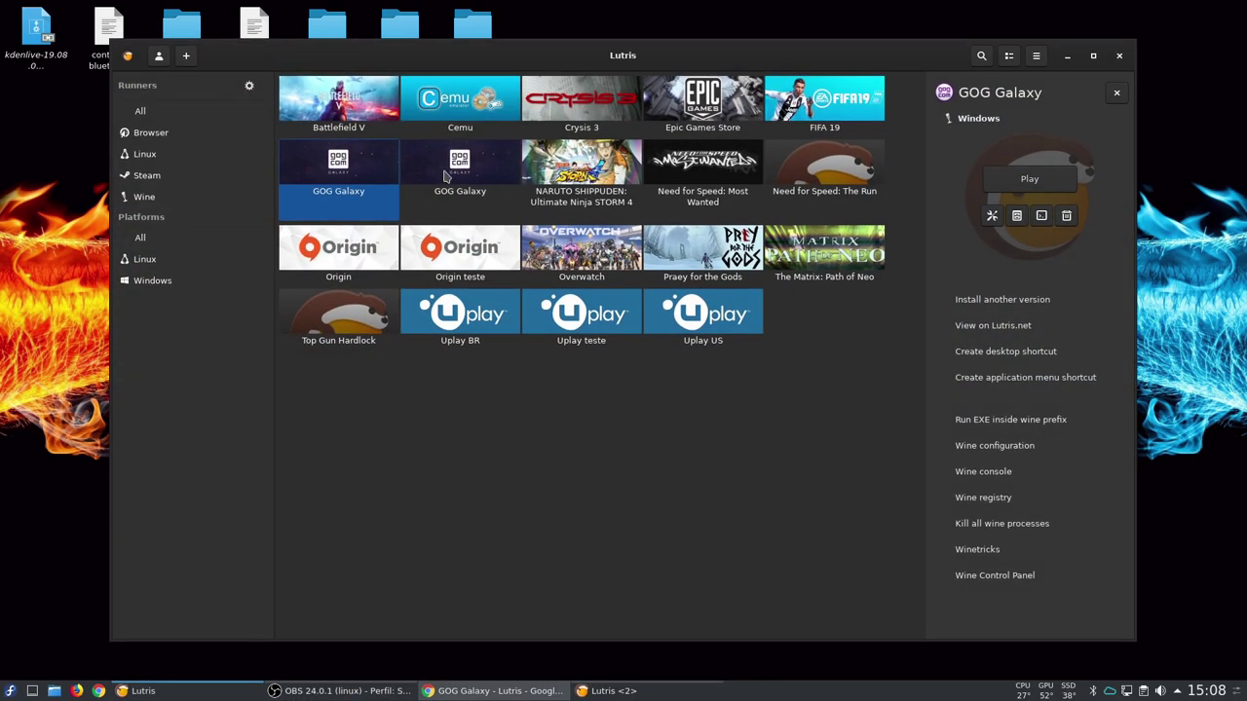
click(676, 698)
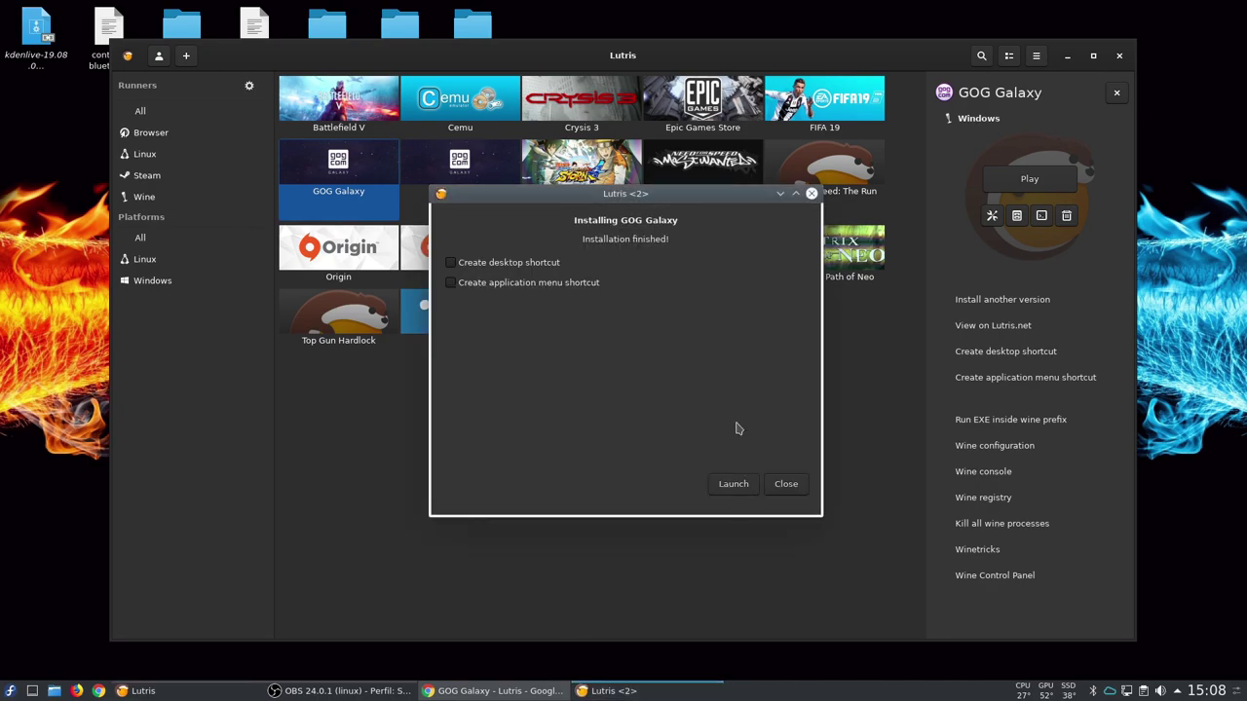
click(787, 485)
- Check the newly installed GOG Galaxy entry's executable path, rename the entry as GOG Galaxy teste and save the configuration
click(459, 187)
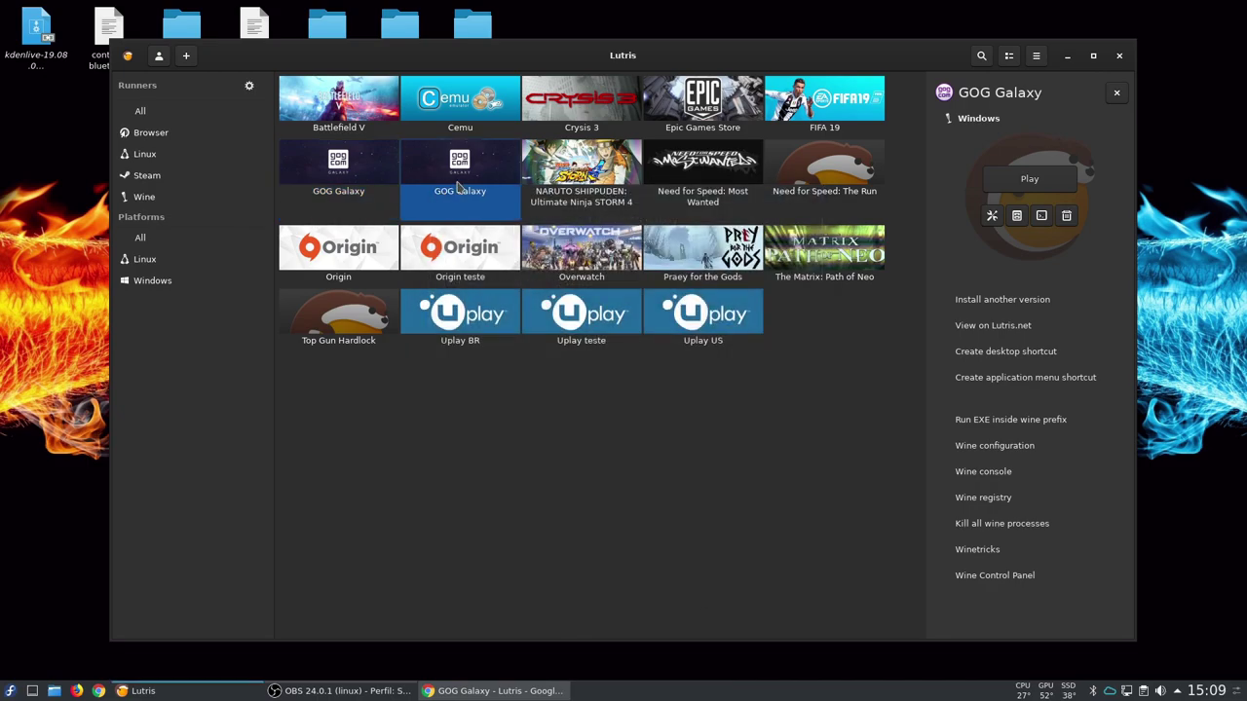
right_click(460, 187)
click(492, 225)
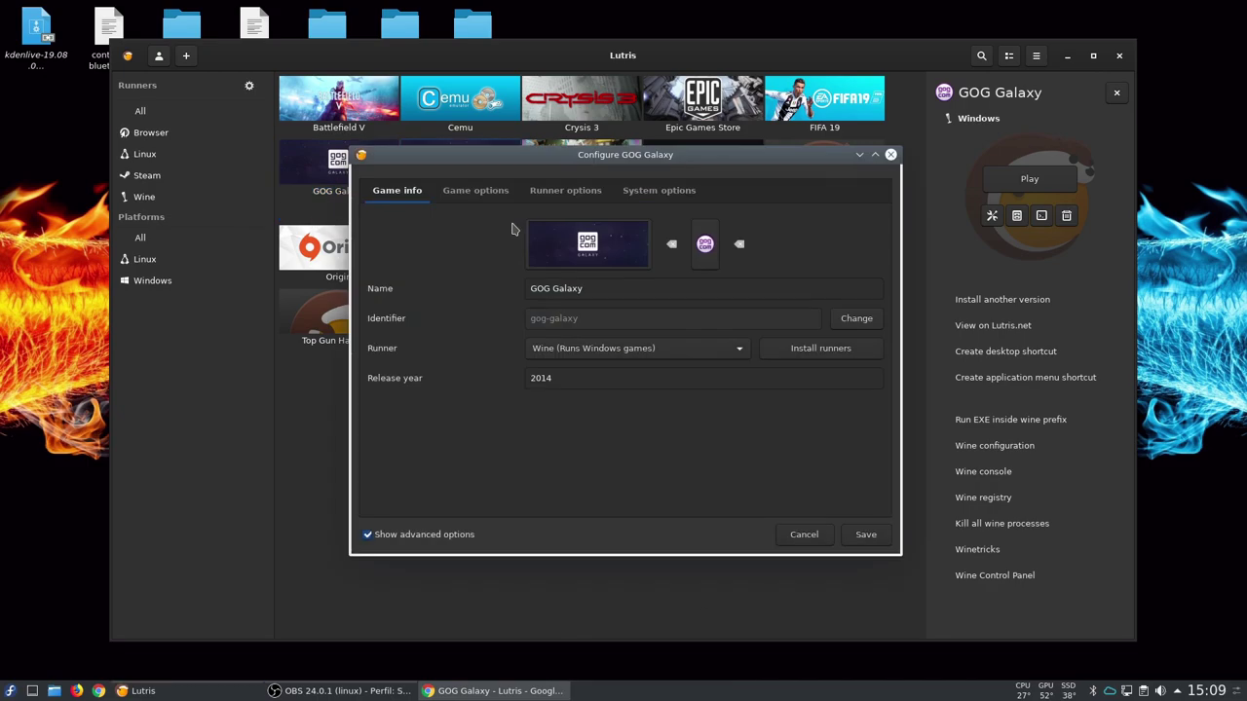
click(497, 200)
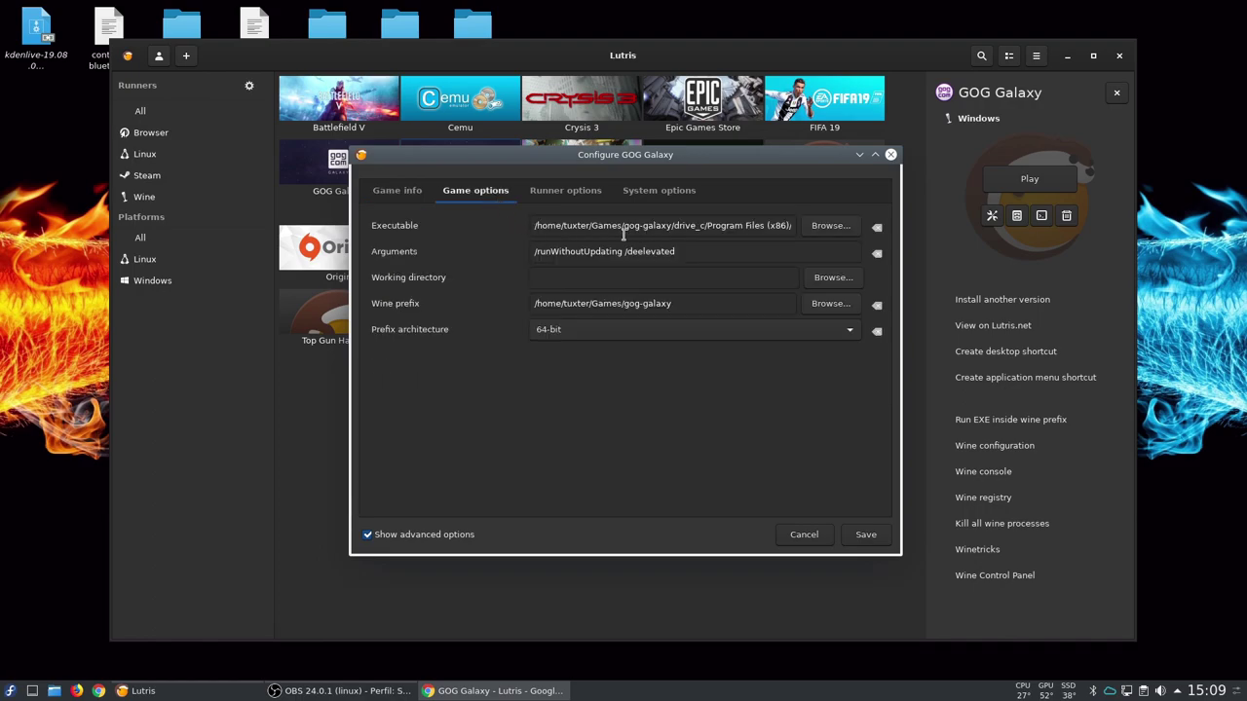
drag(626, 225, 440, 224)
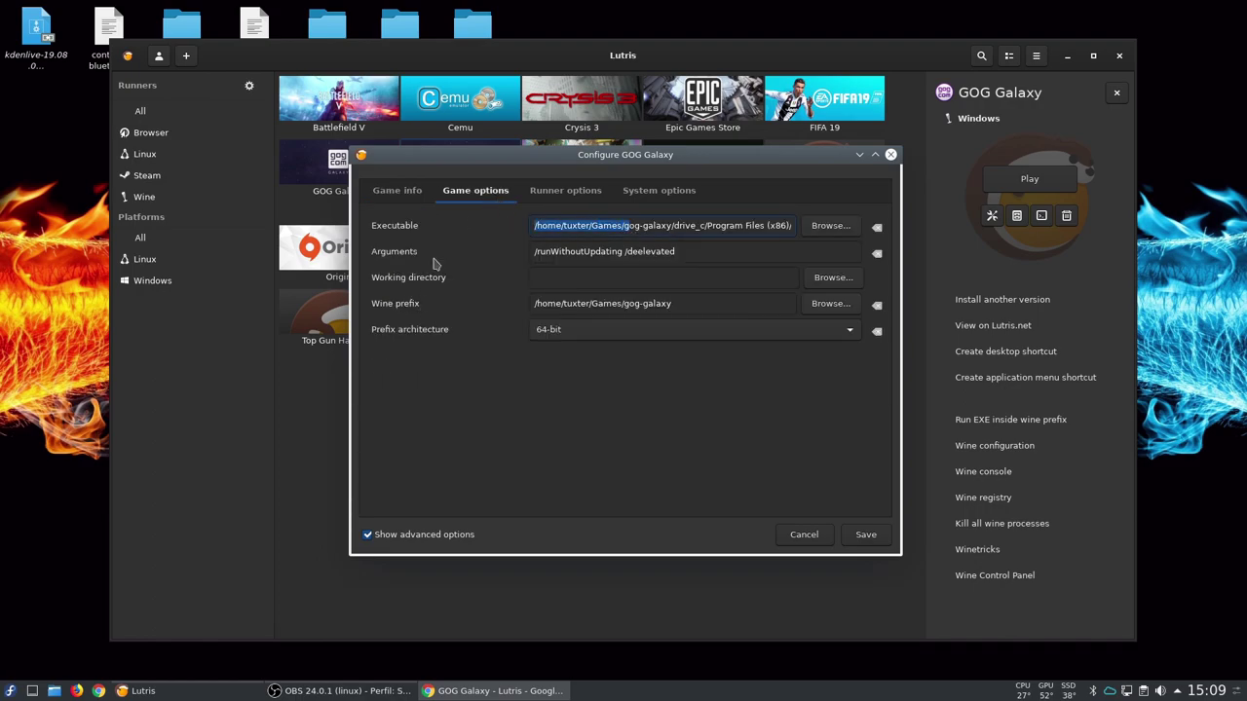
click(395, 190)
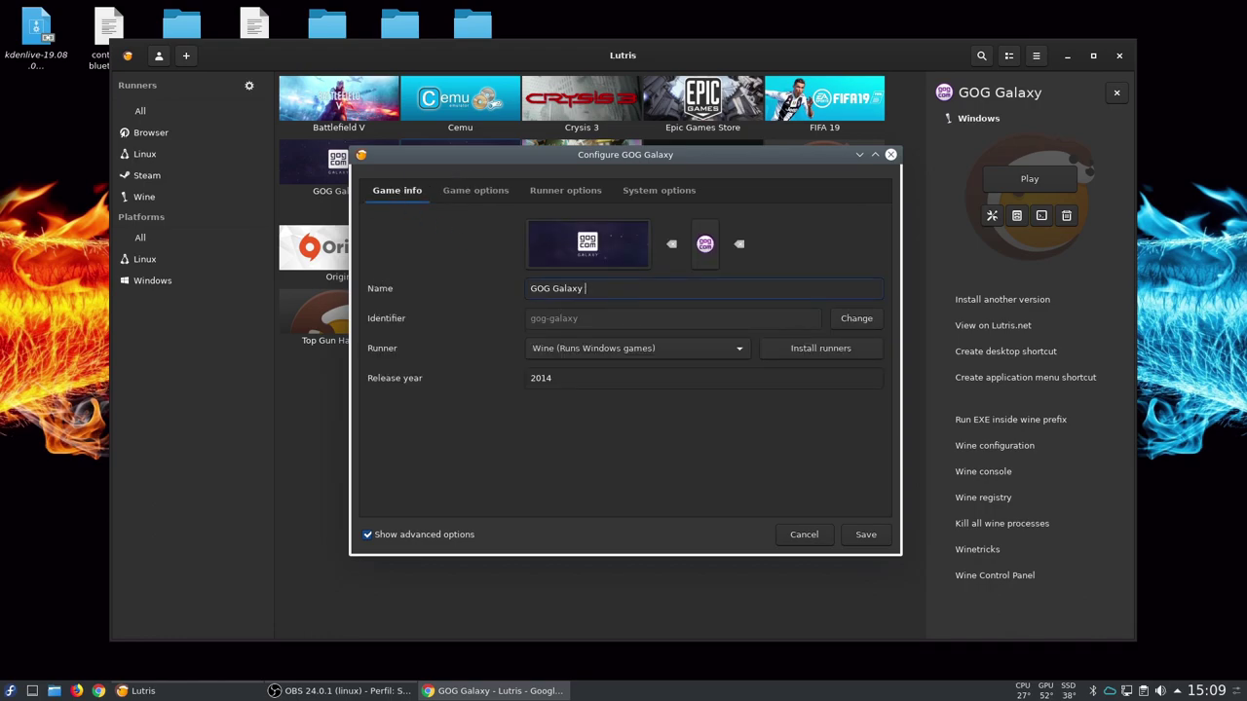
key(Tab)
click(870, 534)
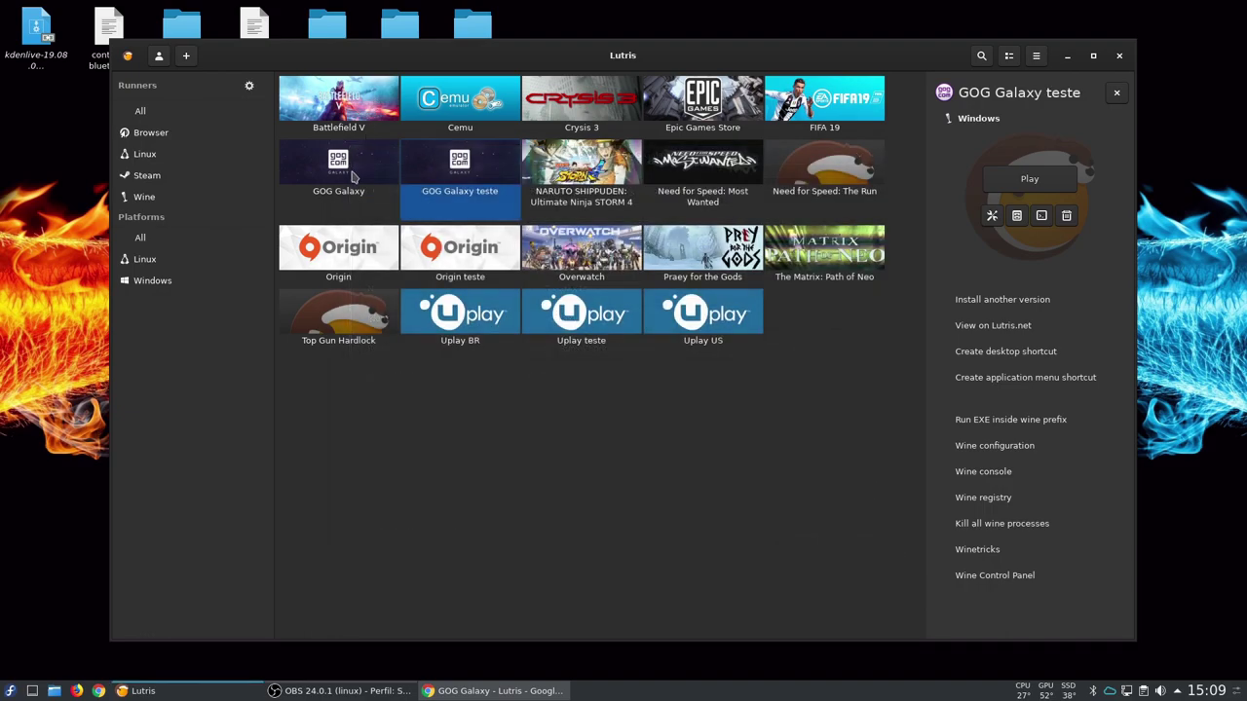
- Inspect the game options of the original GOG Galaxy entry without changing anything
right_click(353, 176)
click(399, 208)
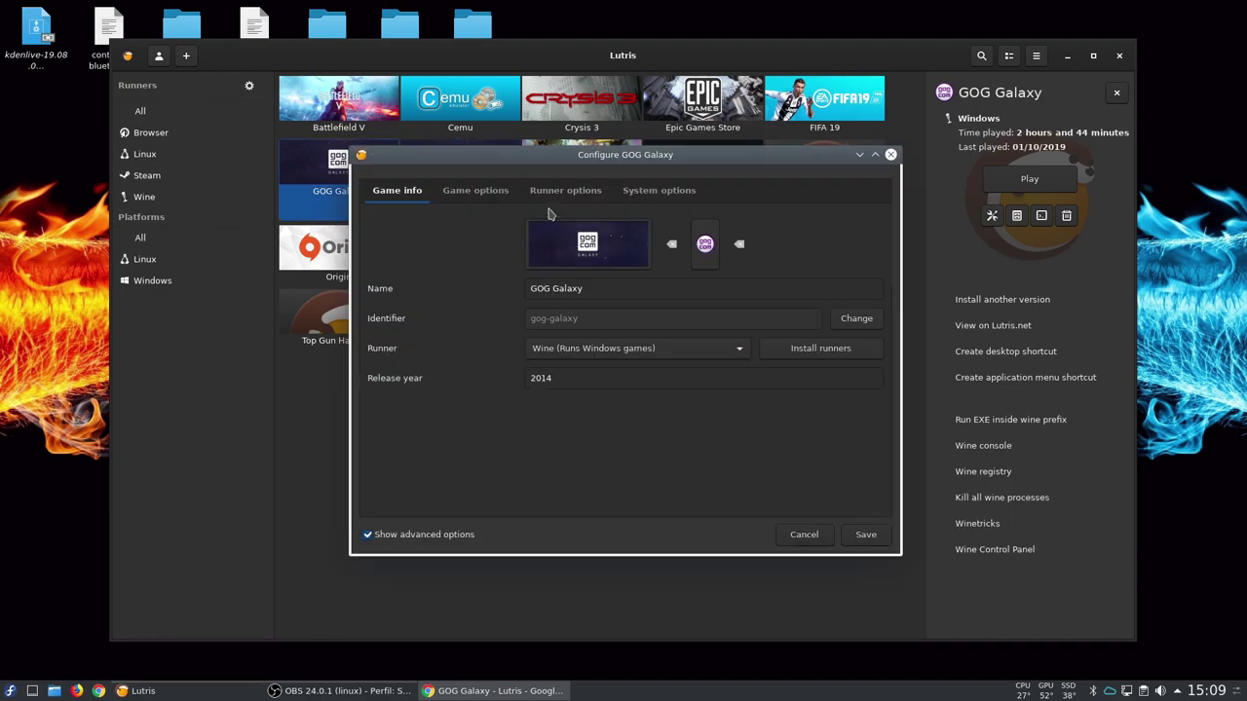
click(476, 192)
key(Escape)
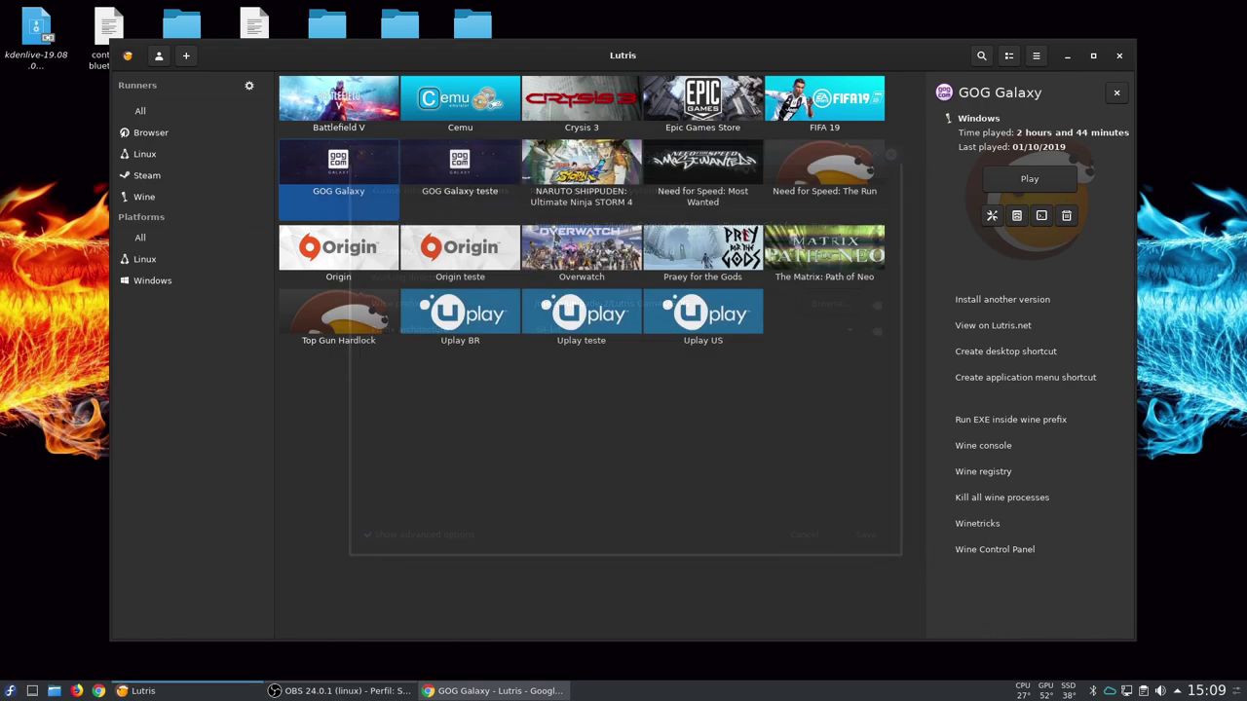
- Set the Wine version of the GOG Galaxy teste entry to lutris-nofshack-4.16-x86_64 (default)
click(458, 174)
right_click(492, 178)
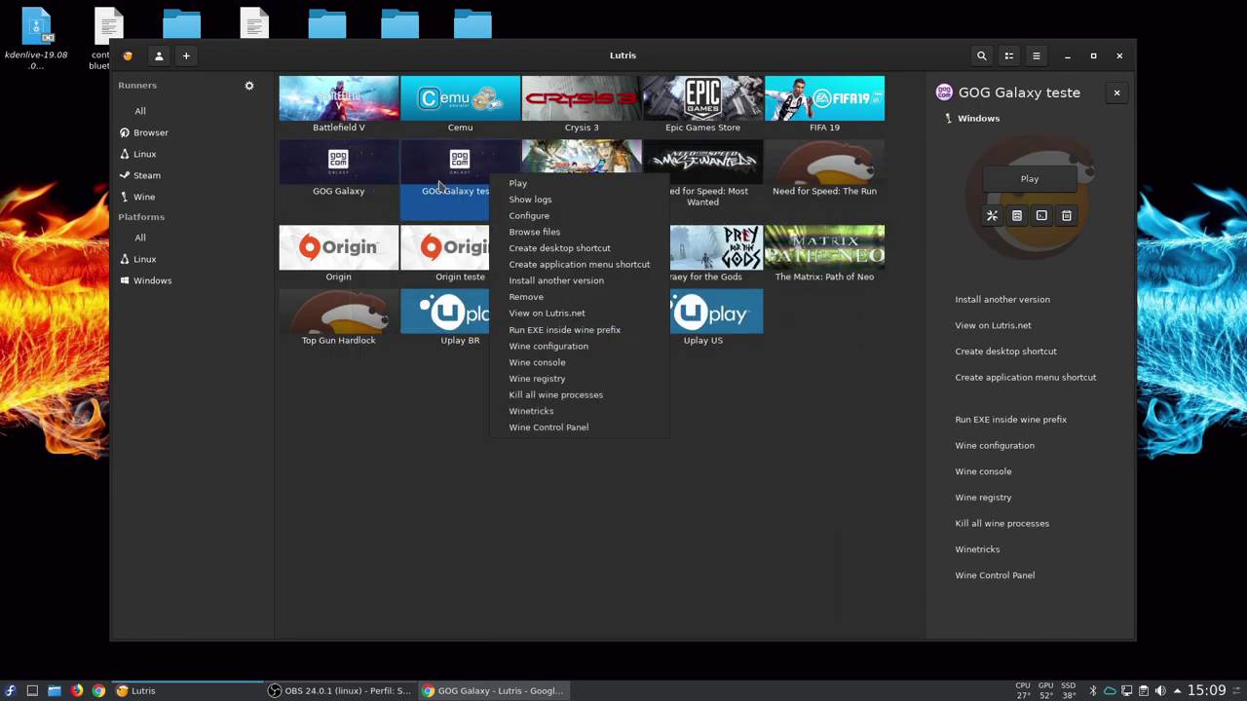
click(529, 215)
click(467, 191)
click(557, 193)
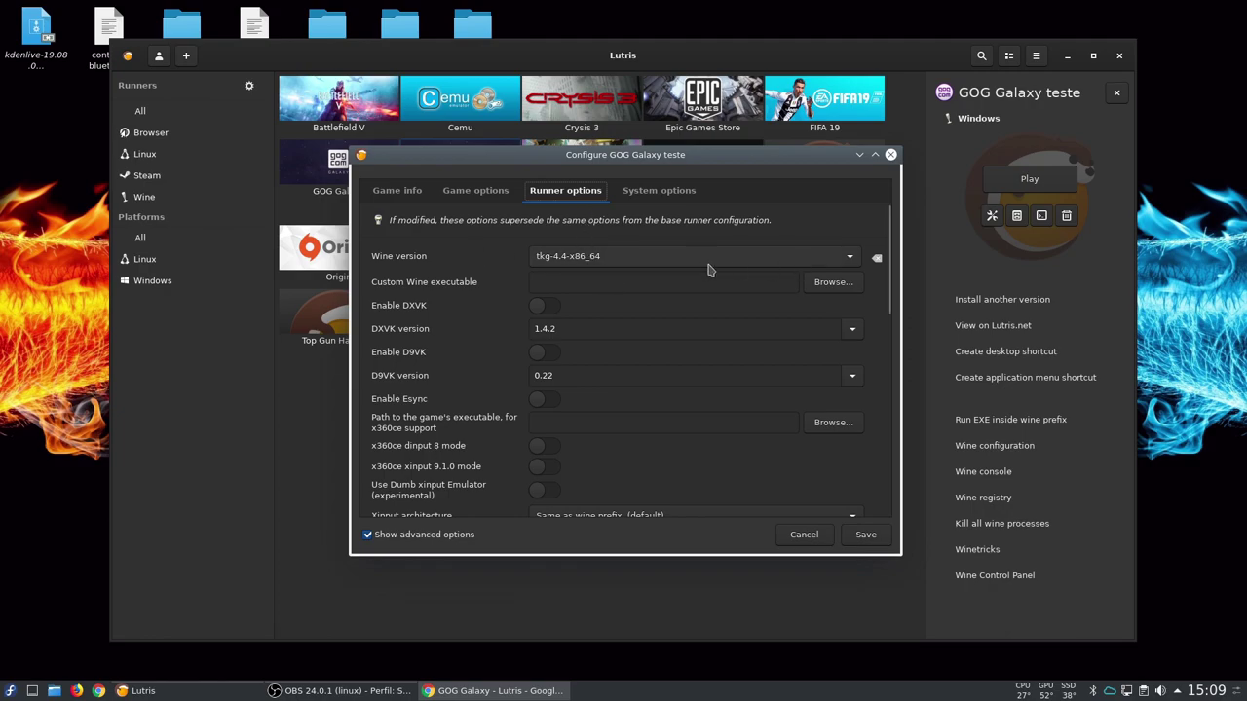
click(859, 259)
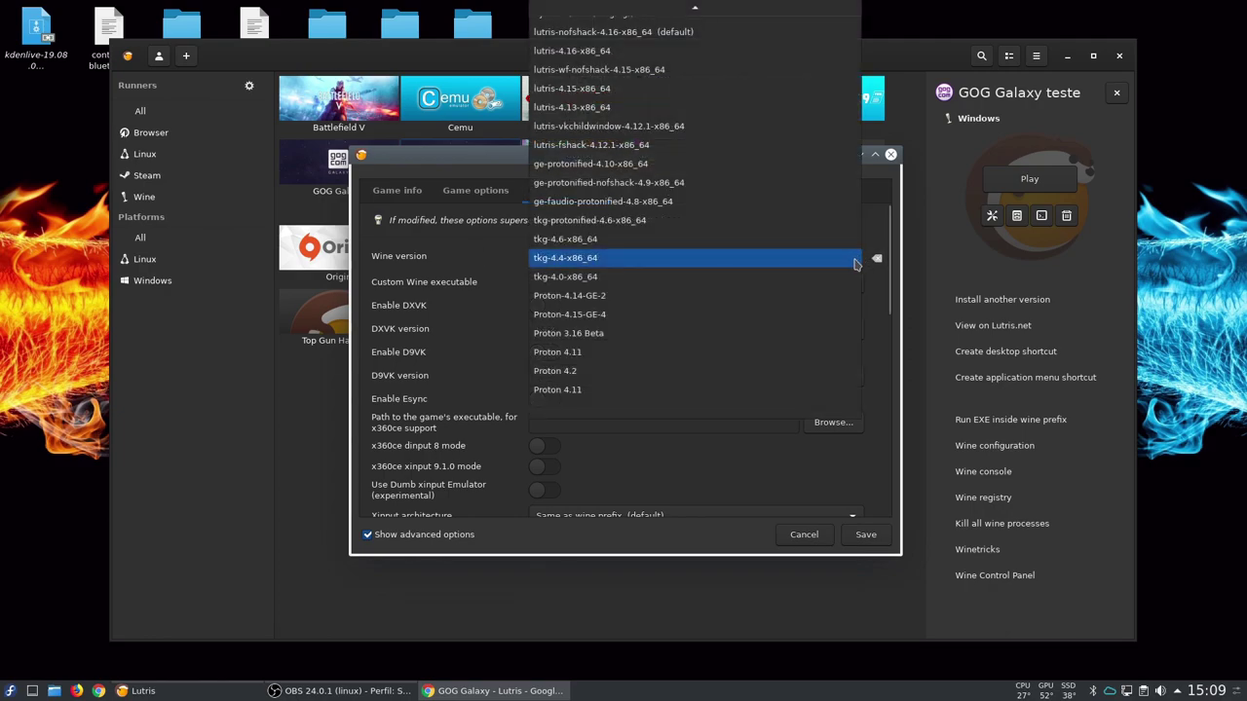
click(472, 168)
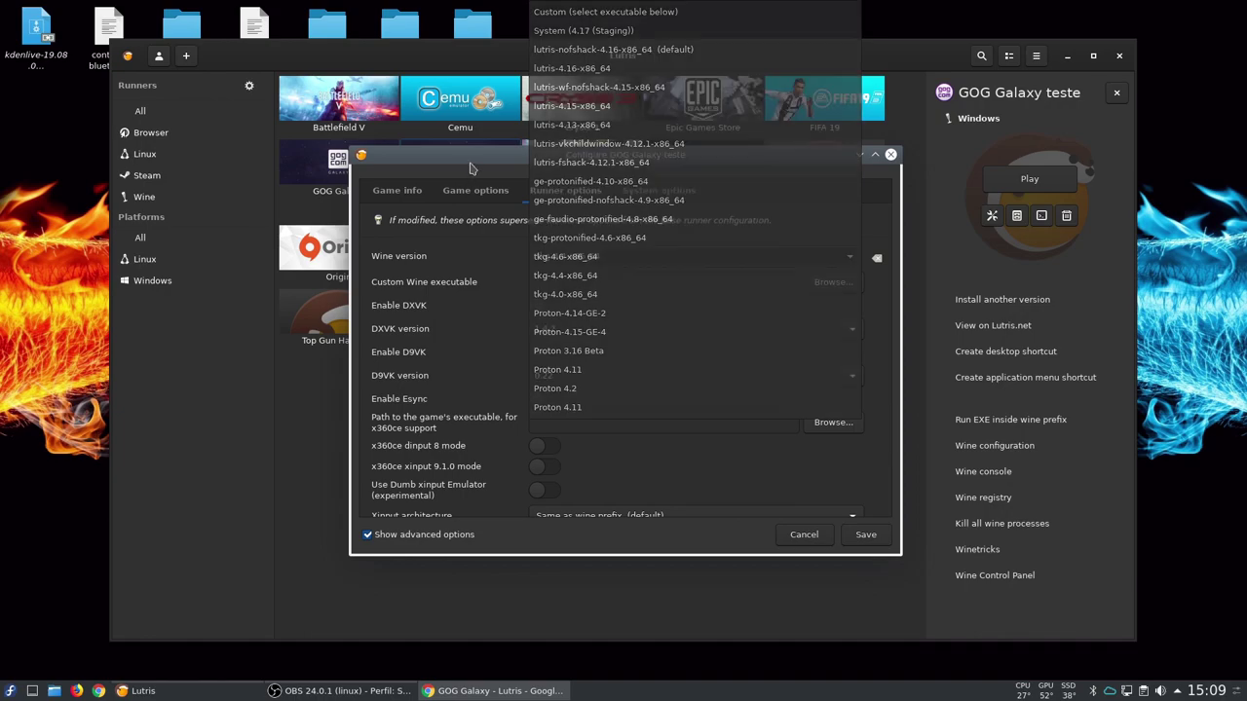
click(846, 259)
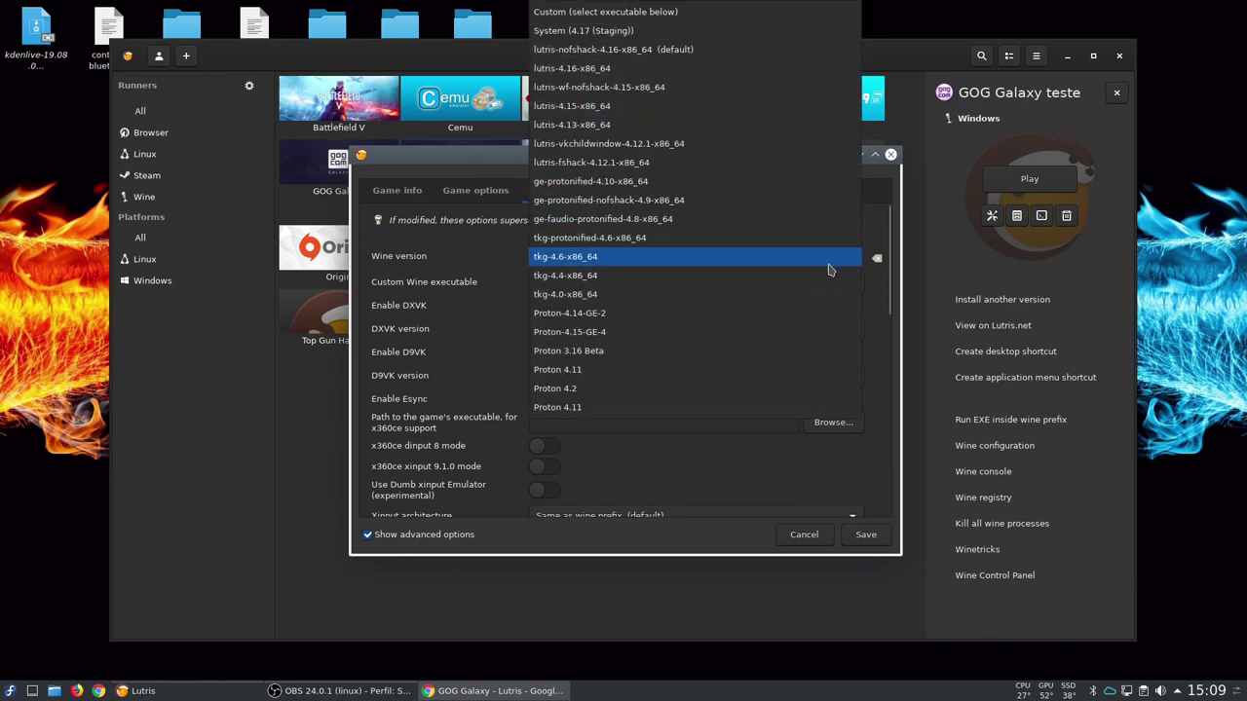
click(759, 49)
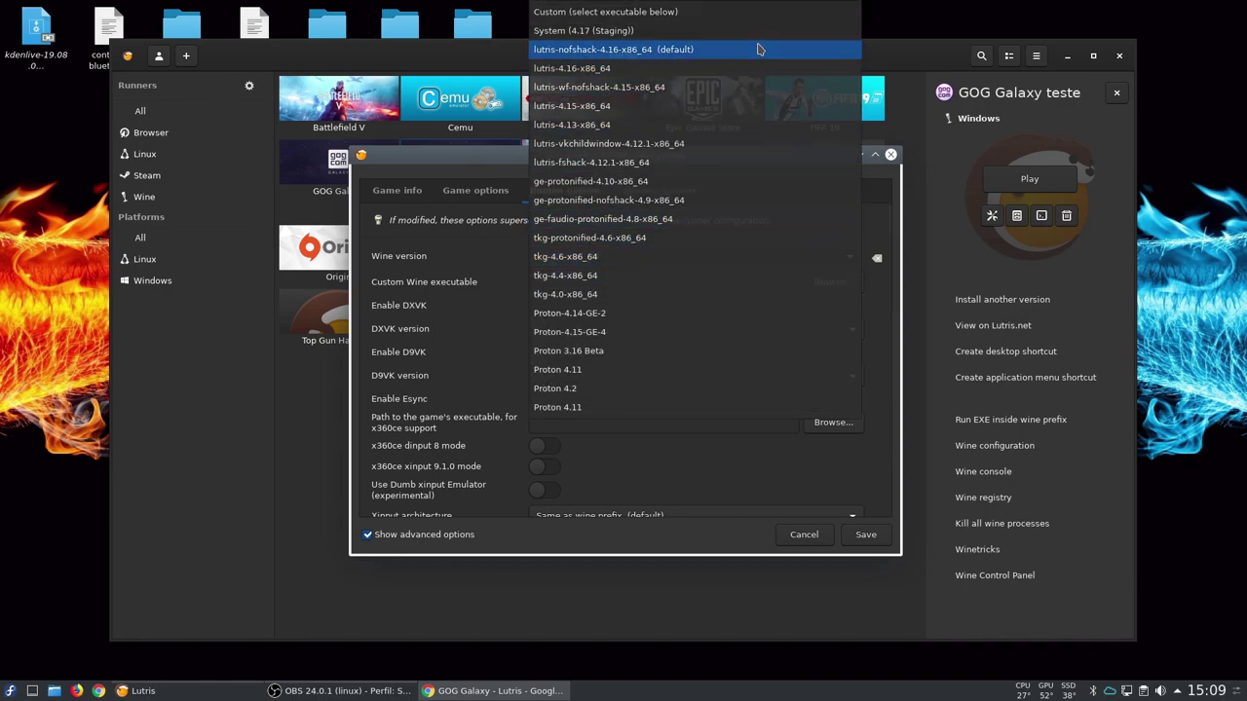
- Enable DXVK and Esync in the runner options of GOG Galaxy teste
click(653, 192)
click(565, 191)
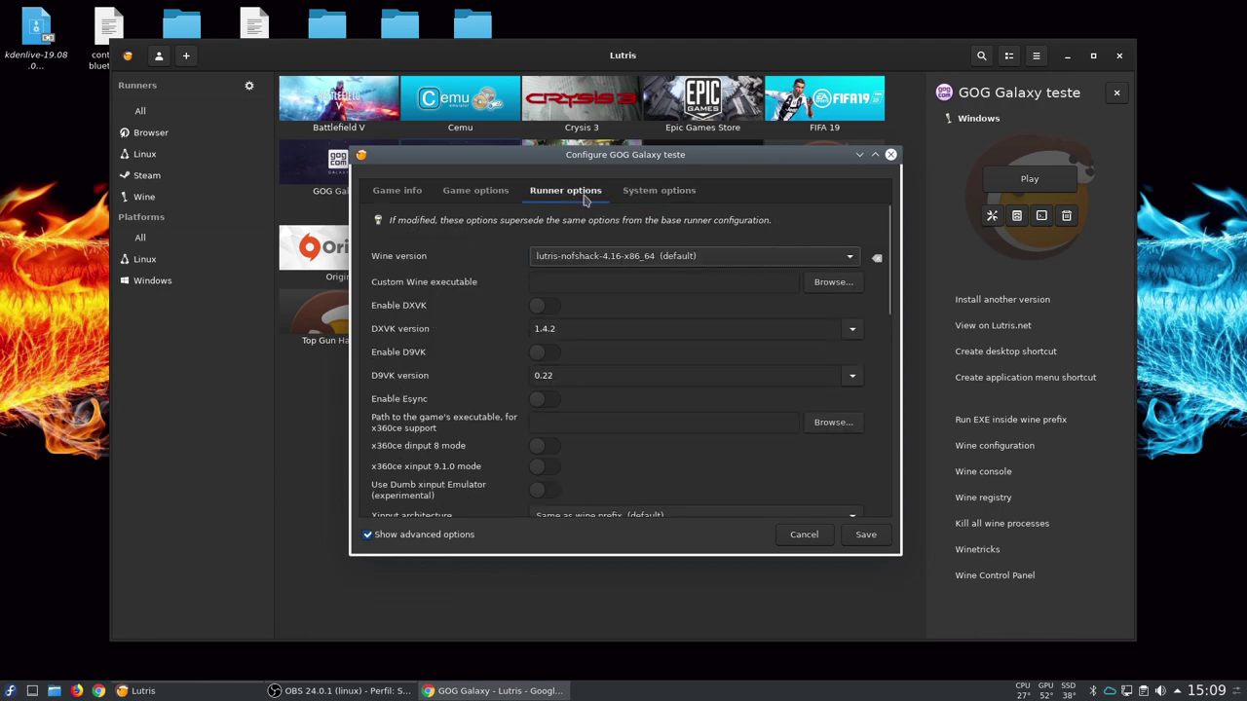
click(539, 403)
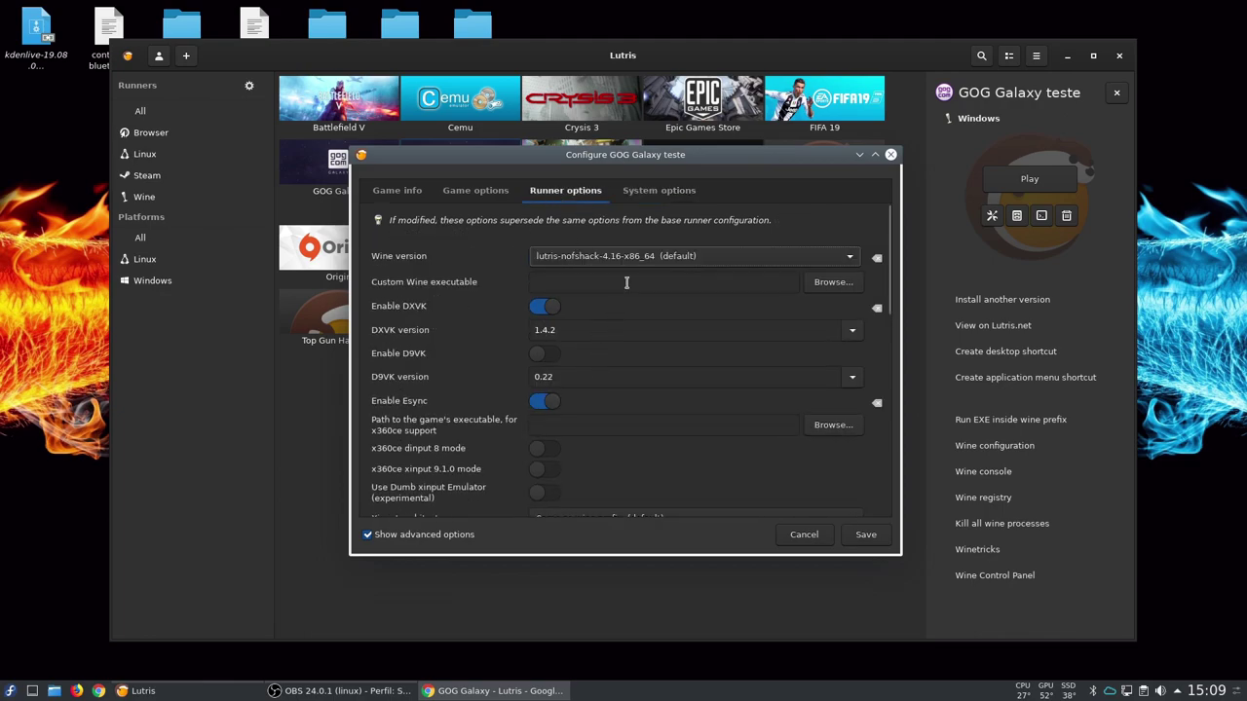
- Add the environment variable DXVK_HUD with value 1 to the system options of GOG Galaxy teste and save the configuration
scroll(766, 244, down, 1)
click(658, 191)
scroll(761, 330, down, 5)
scroll(668, 348, down, 6)
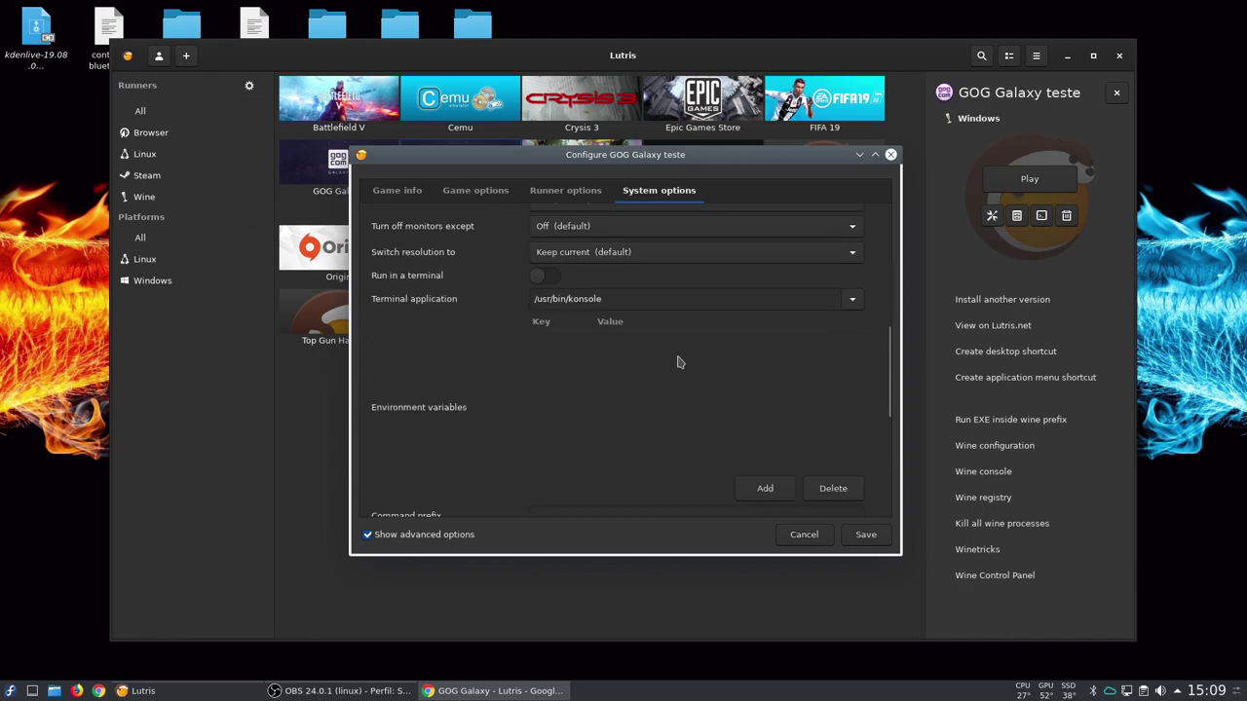
click(757, 489)
click(577, 338)
text(DXVK_HUD)
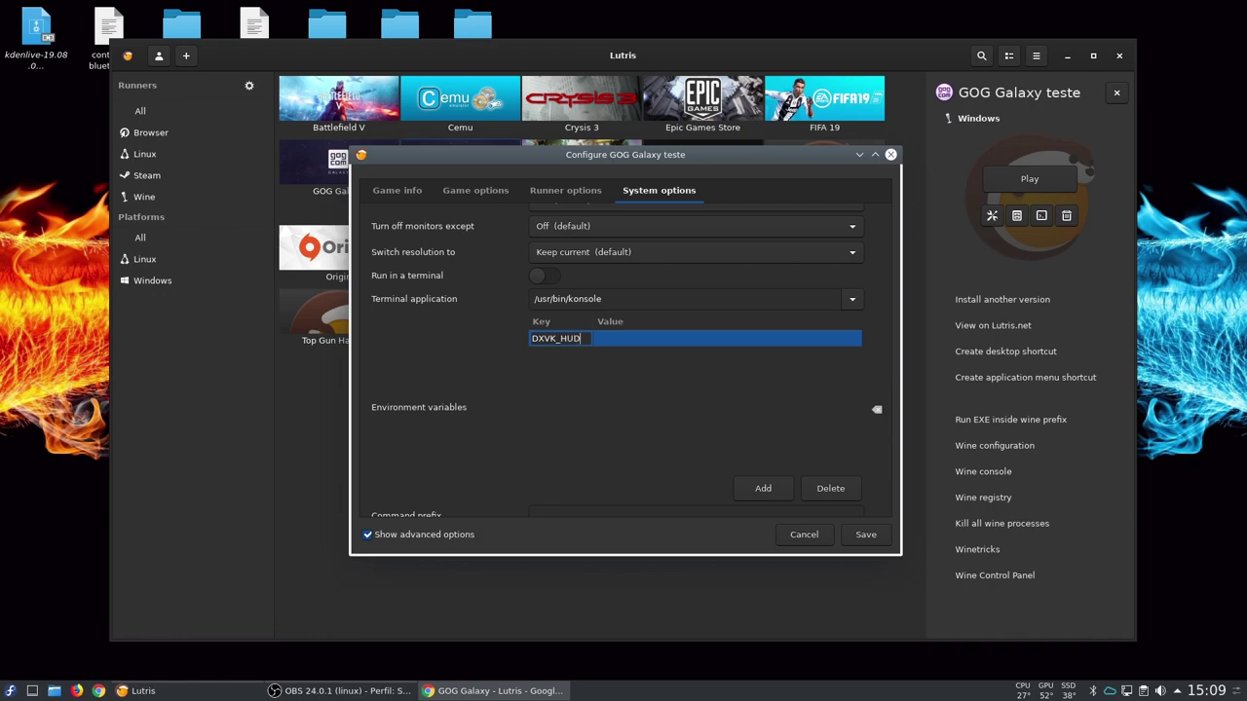
key(Return)
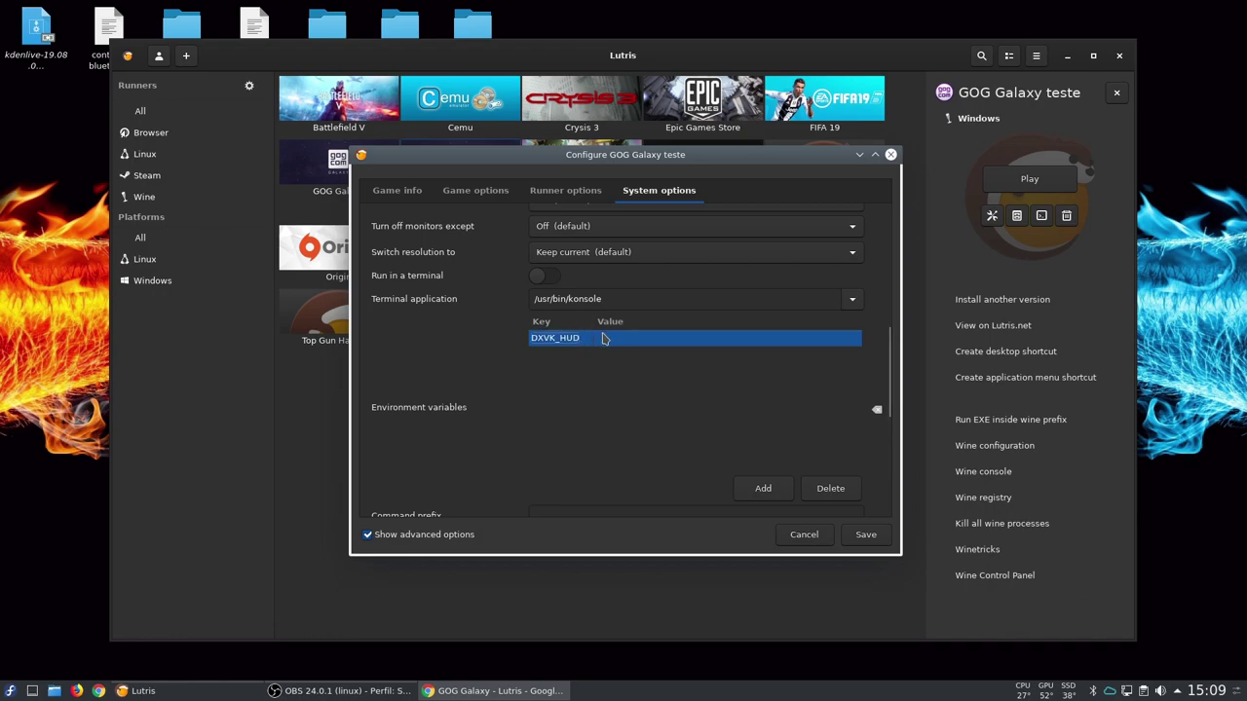
click(601, 339)
text(1)
key(Return)
click(864, 536)
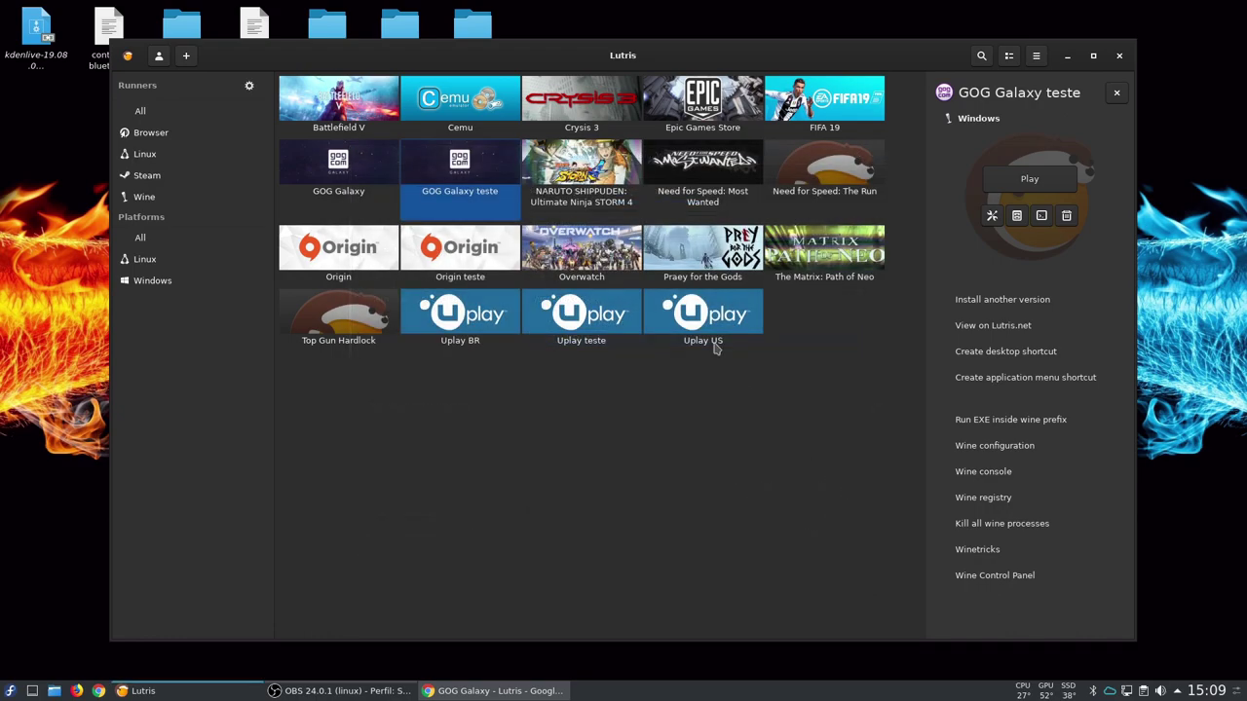
- Launch GOG Galaxy teste and sign in to the GOG account in the maximized client window
click(1062, 184)
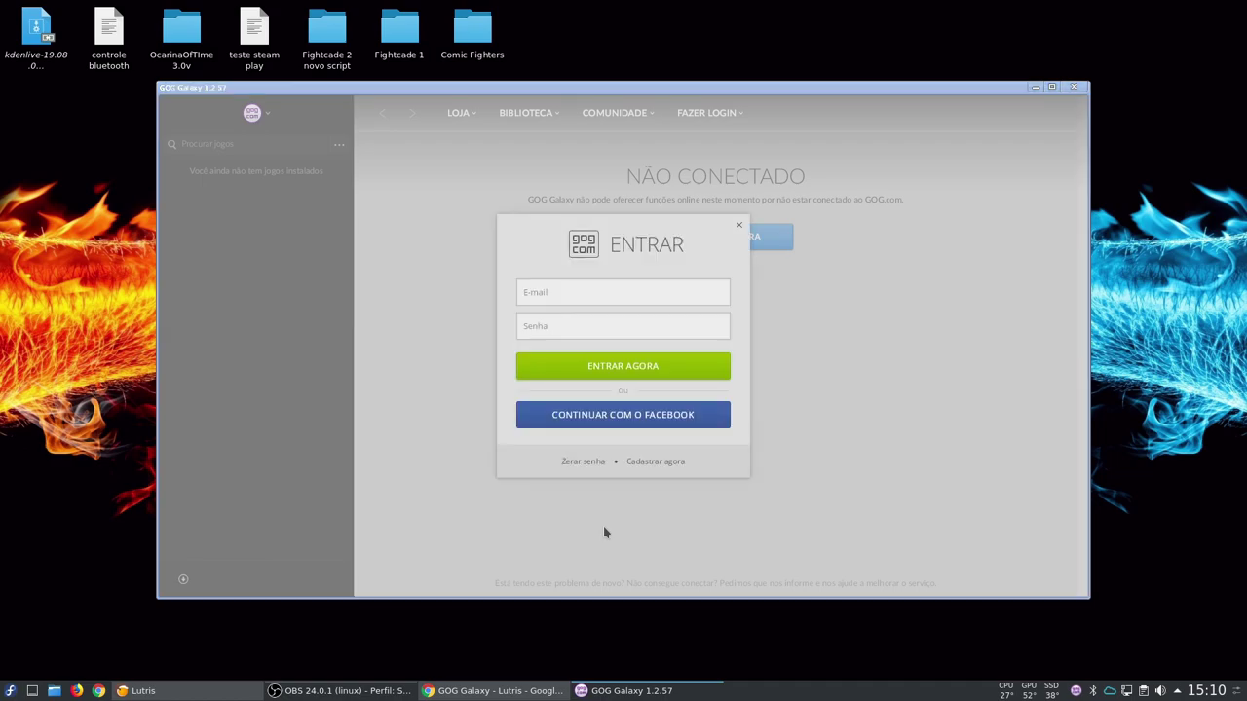
click(599, 296)
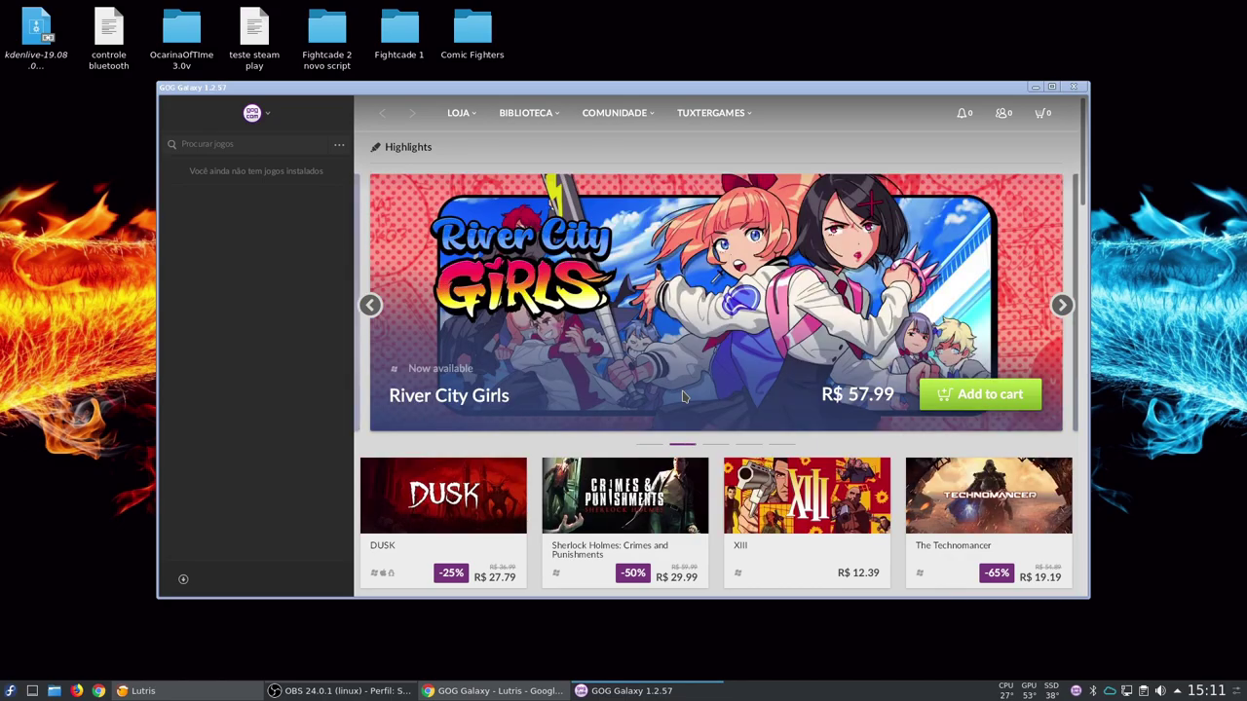
click(1052, 87)
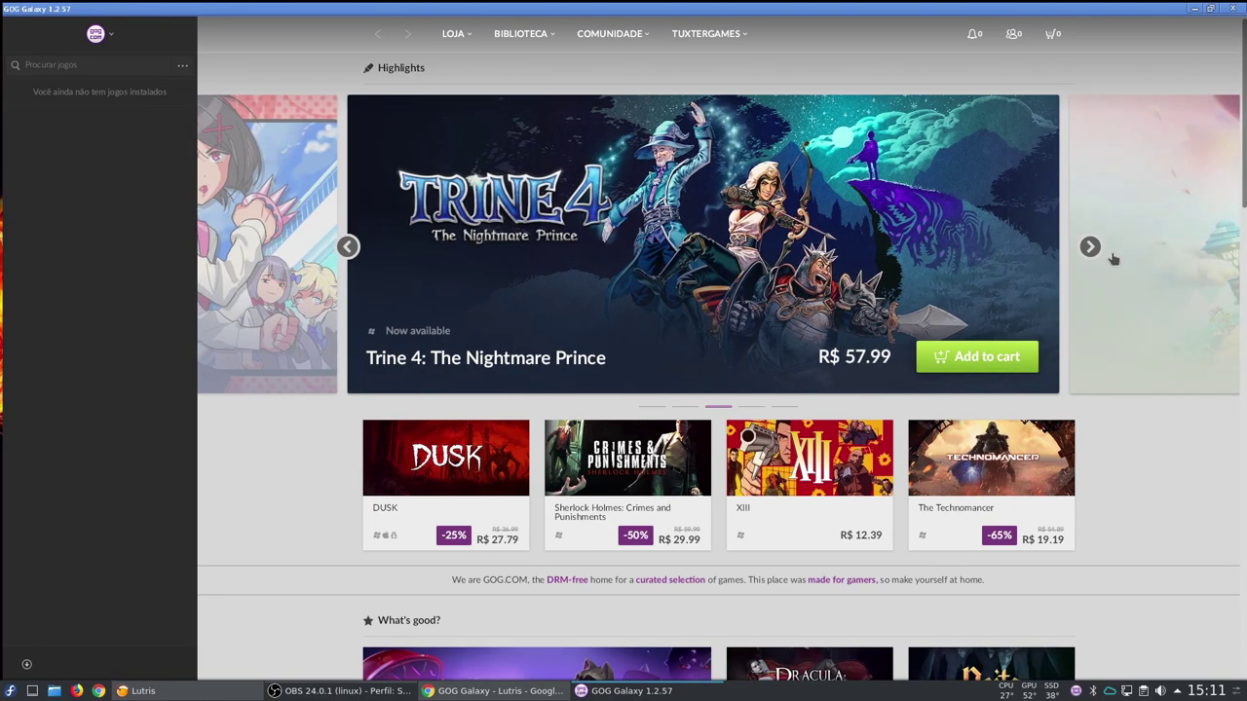
- Browse the highlighted games on the GOG Galaxy store page
click(709, 258)
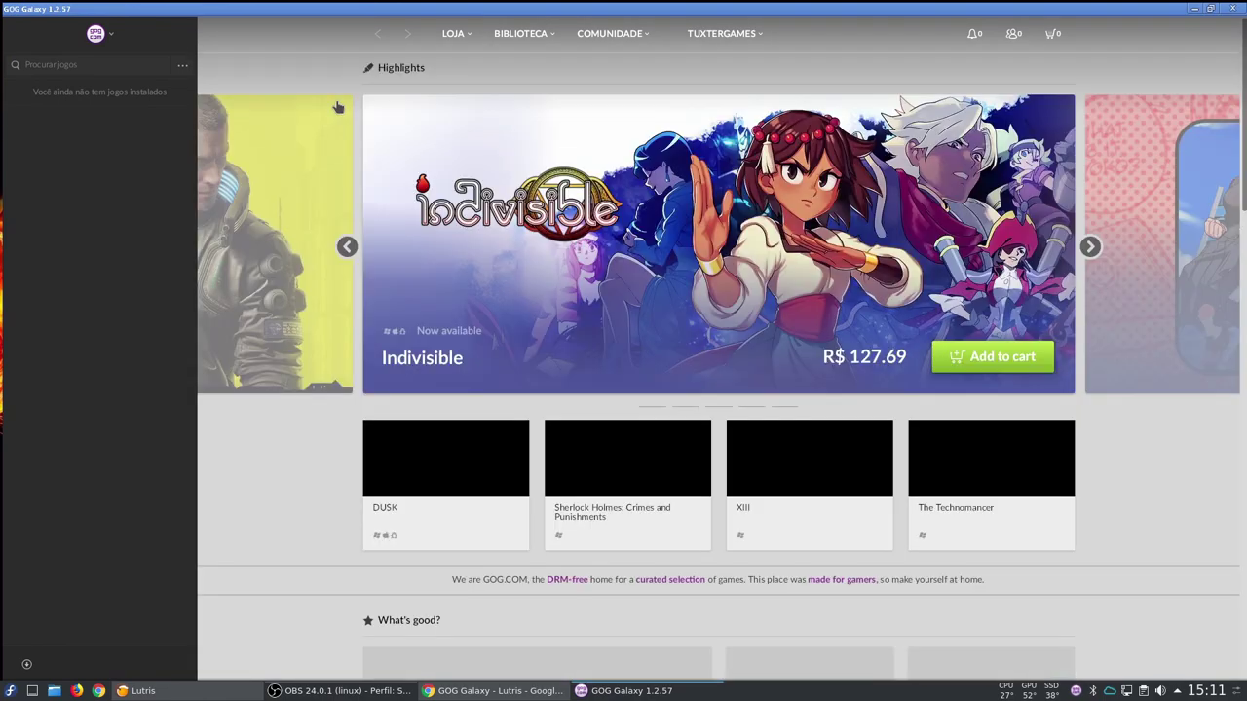
click(1090, 247)
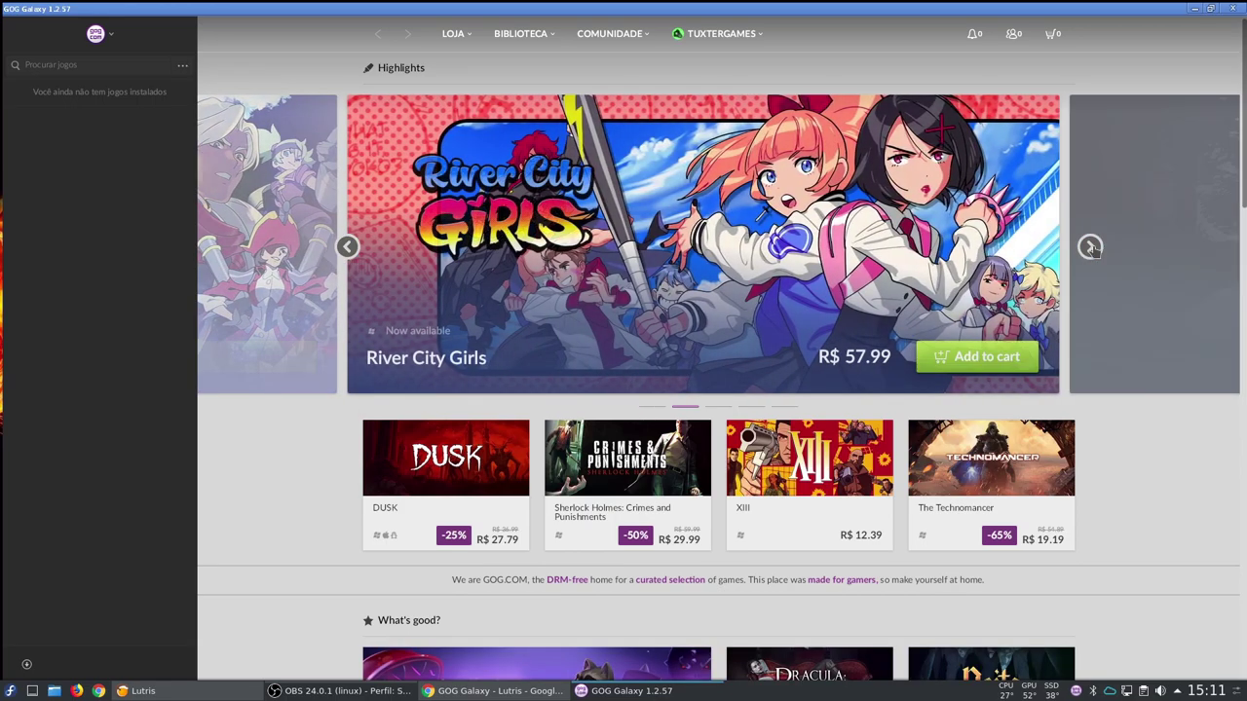
click(1090, 247)
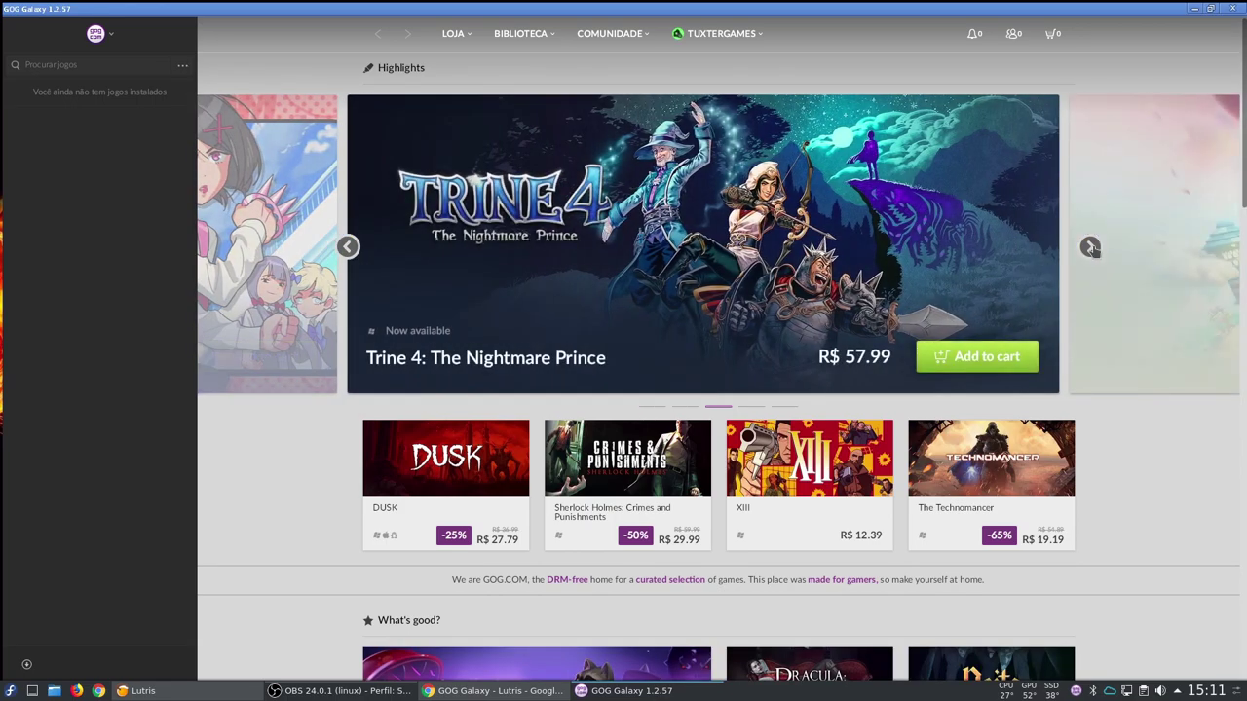
click(1090, 248)
click(1091, 247)
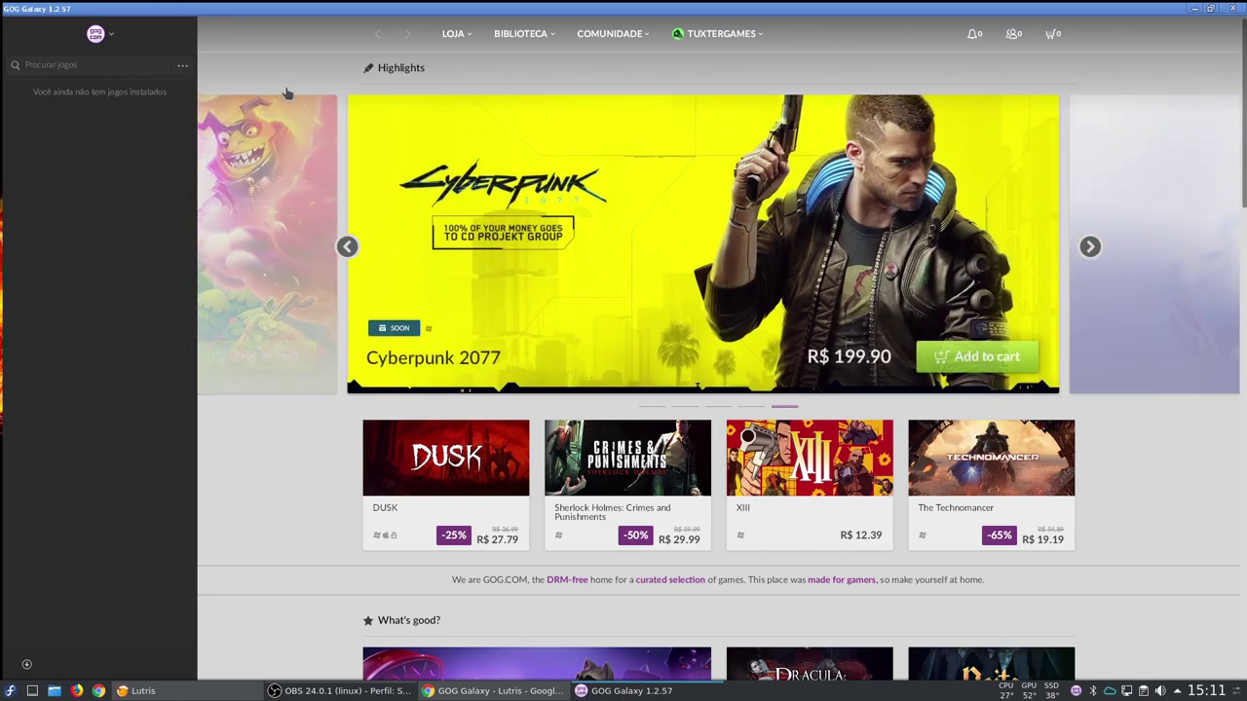
- Enable testing of future features through the public betas in GOG Galaxy's general settings
click(97, 33)
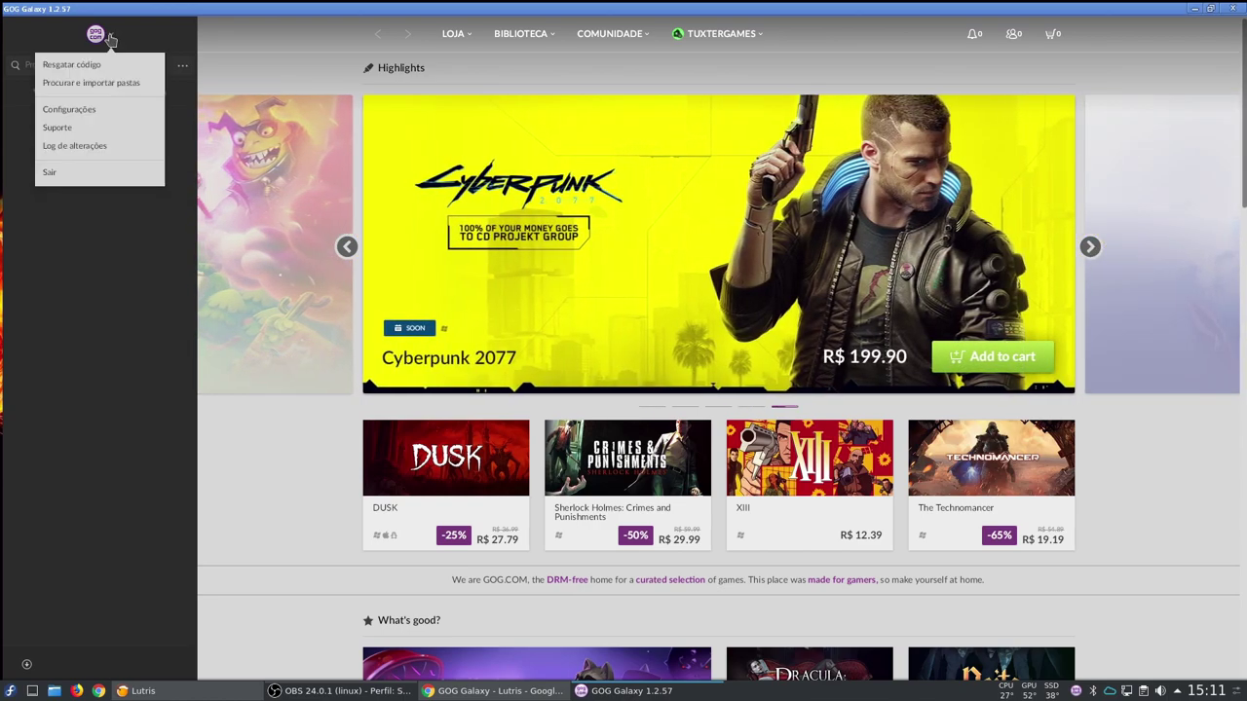
click(68, 109)
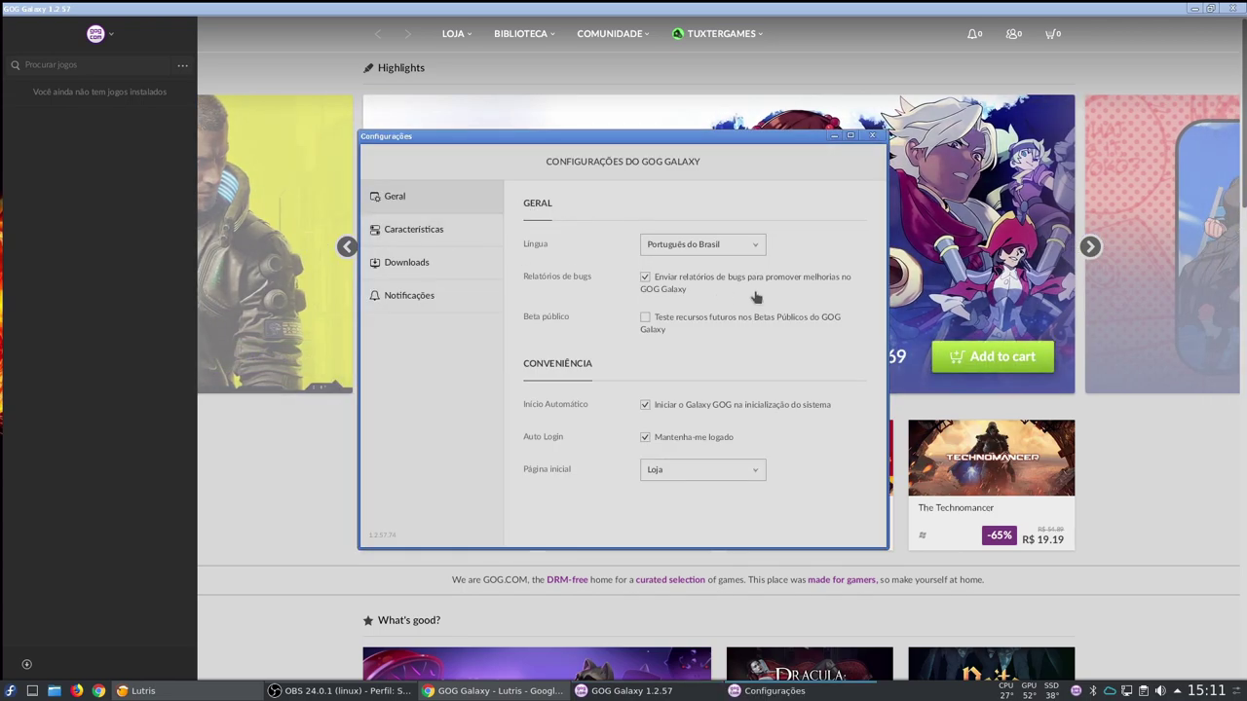
click(645, 318)
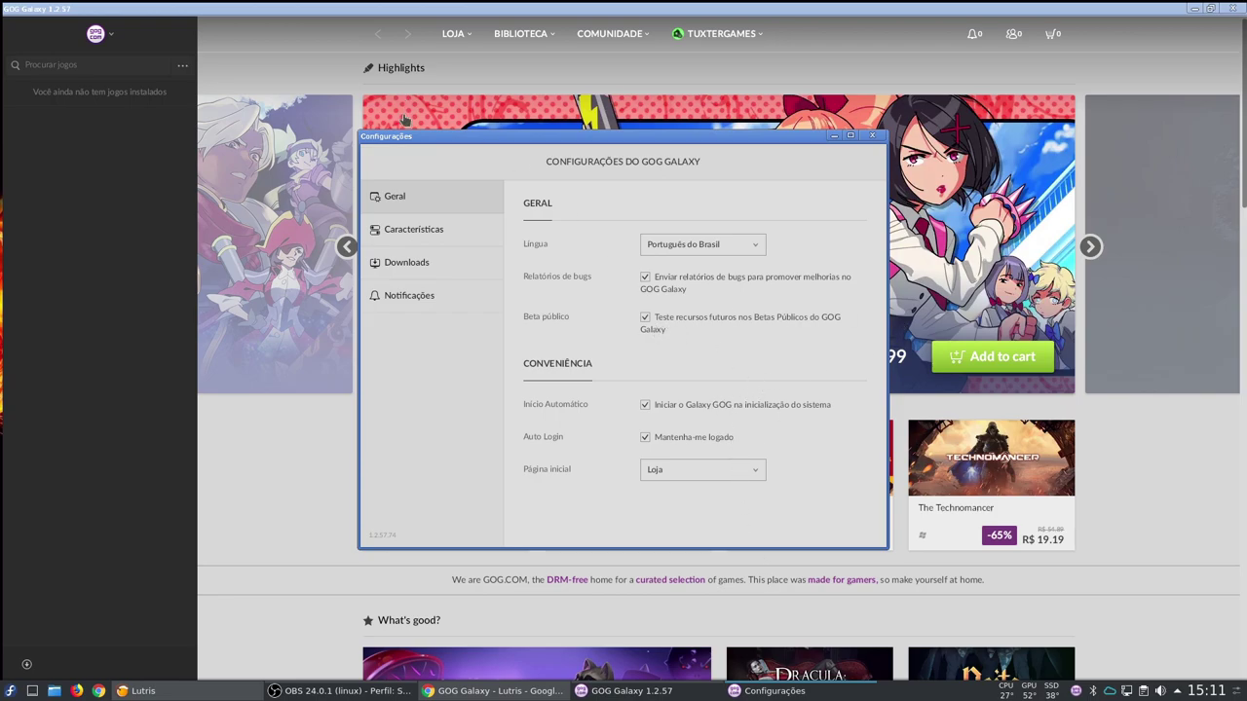
- Review the Downloads and Notificações settings of GOG Galaxy and close the settings window
click(405, 243)
click(404, 263)
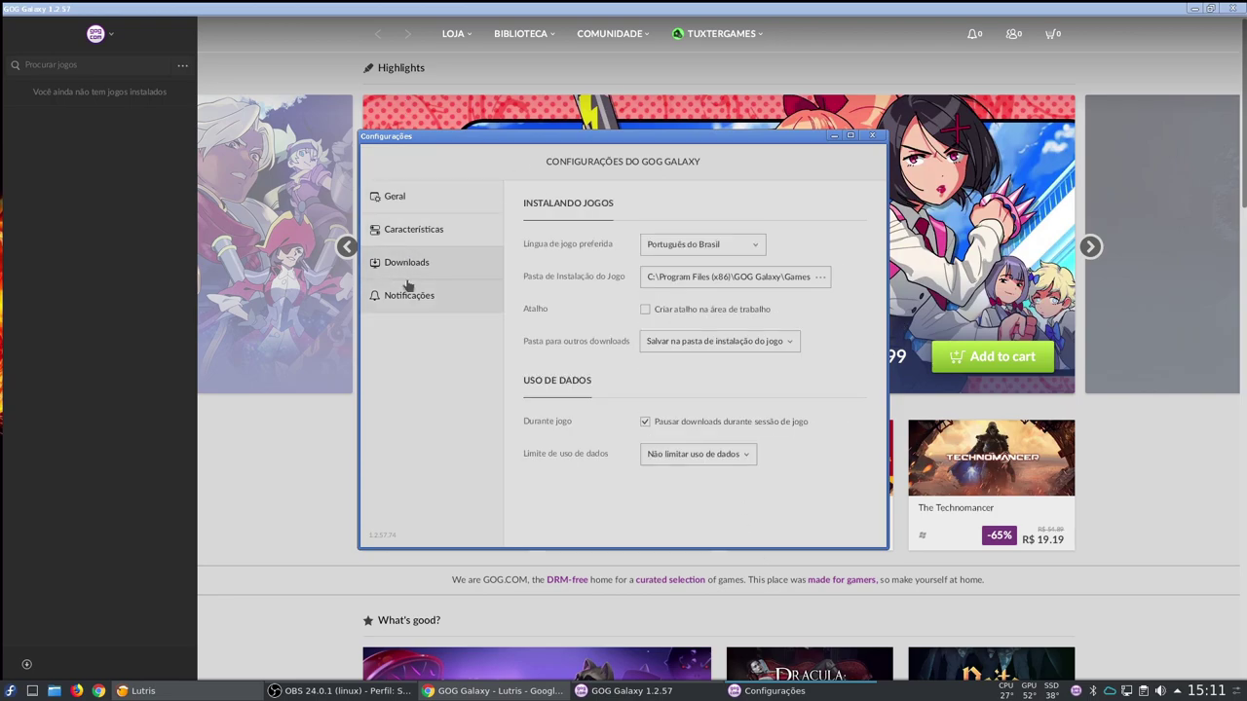
click(409, 293)
scroll(628, 292, down, 4)
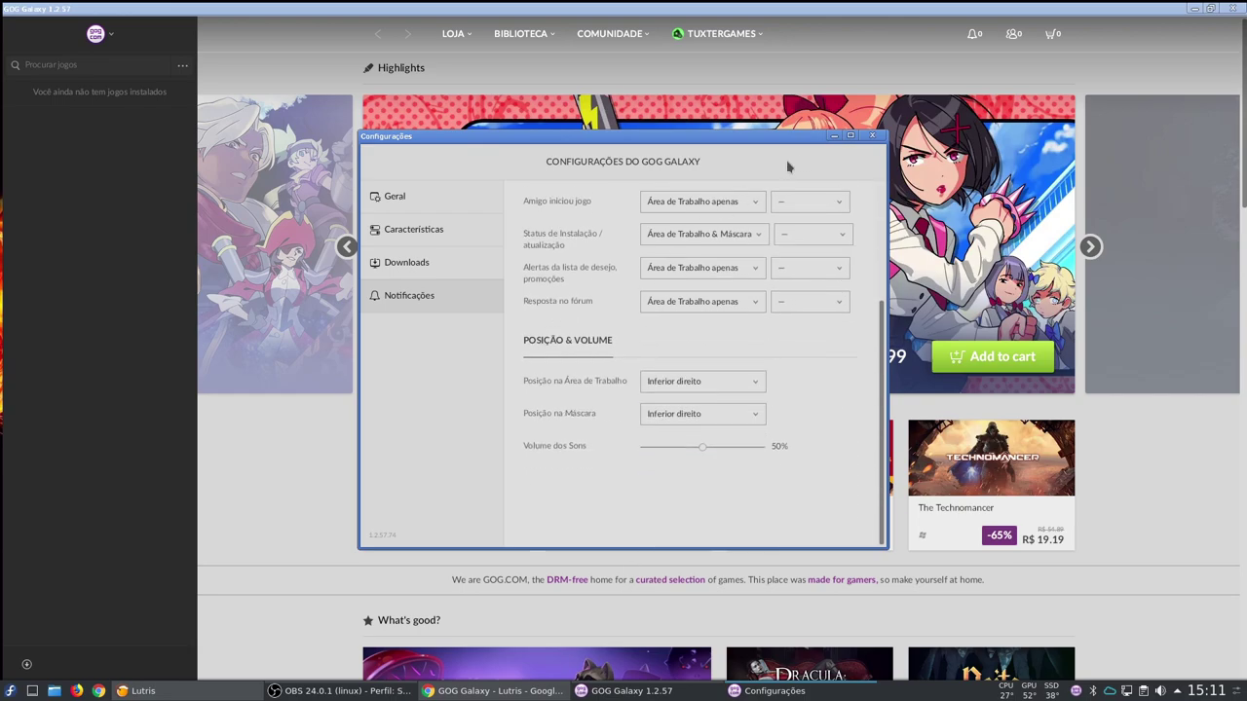
click(419, 199)
click(872, 136)
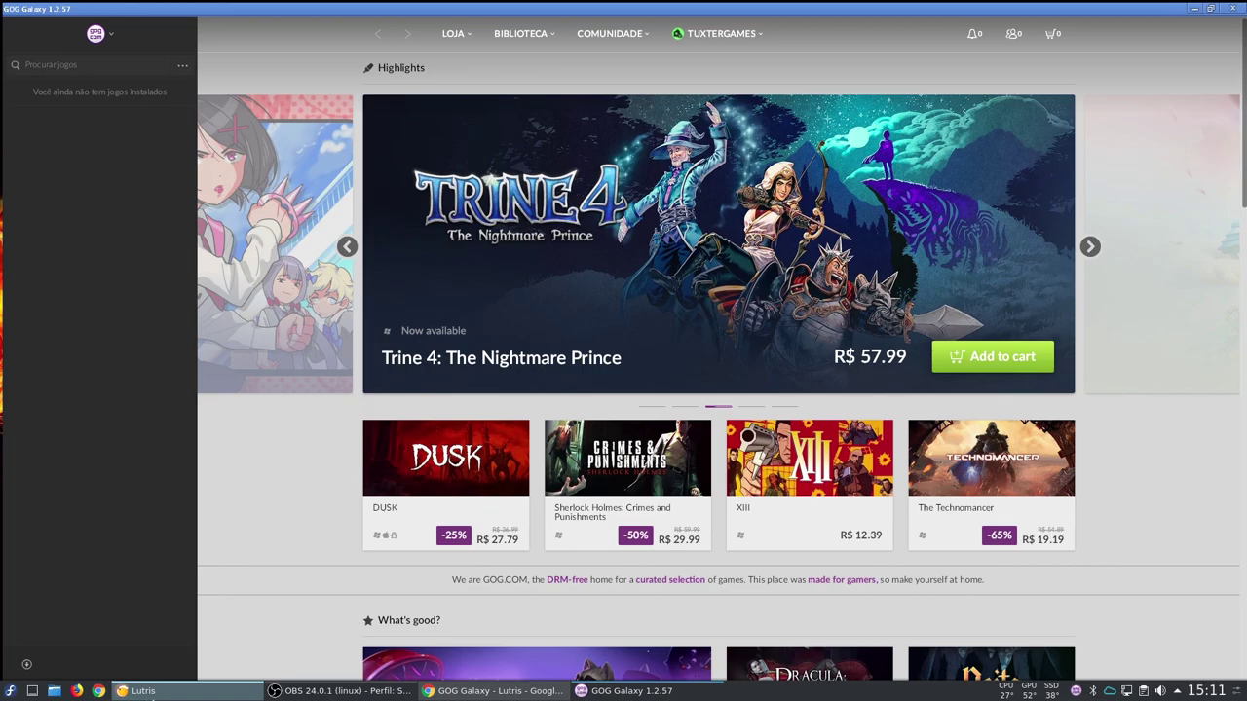
- Switch to Chrome, search the web for "gog galaxy" and open the official GOG.com Galaxy page
click(492, 690)
click(326, 29)
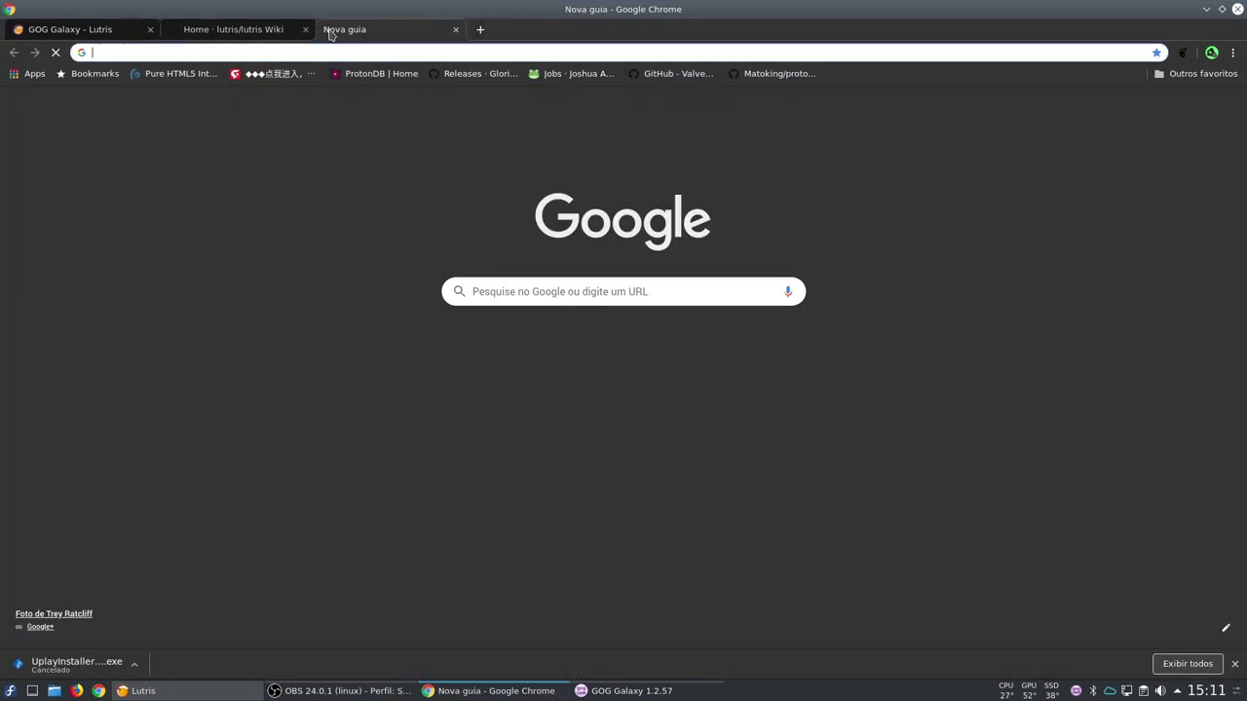
text(gogo)
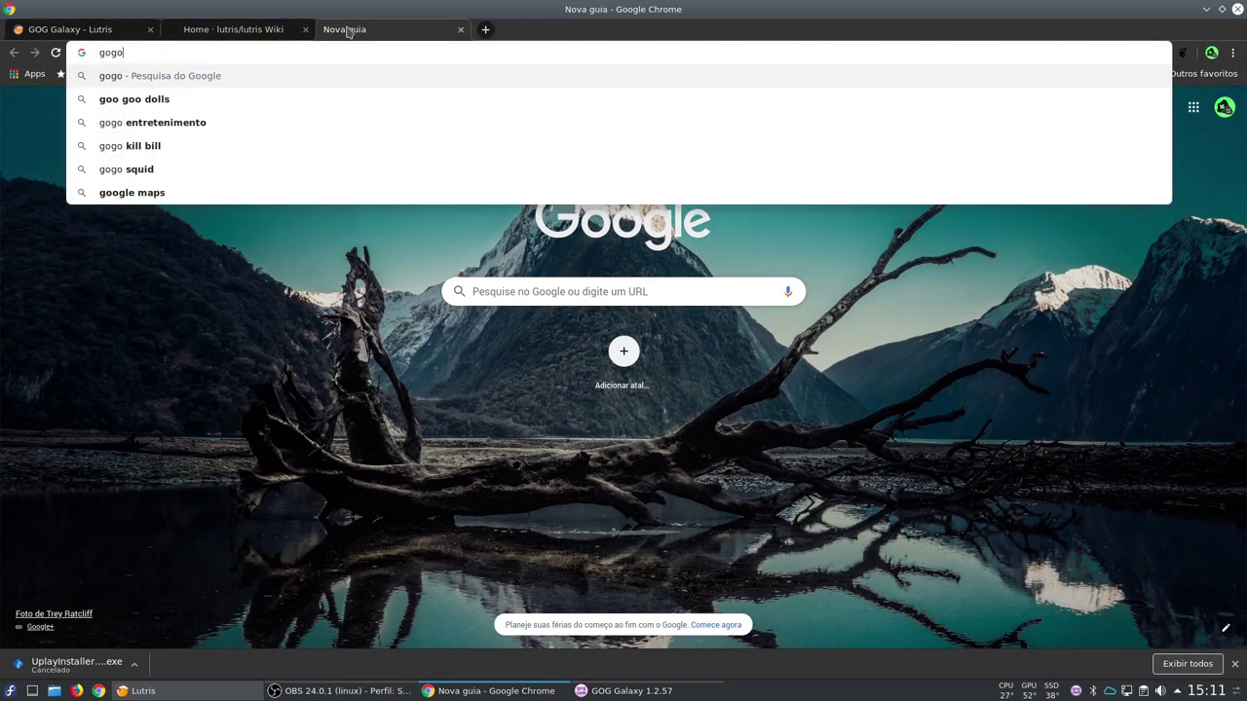
key(BackSpace)
text(galaxy)
key(Return)
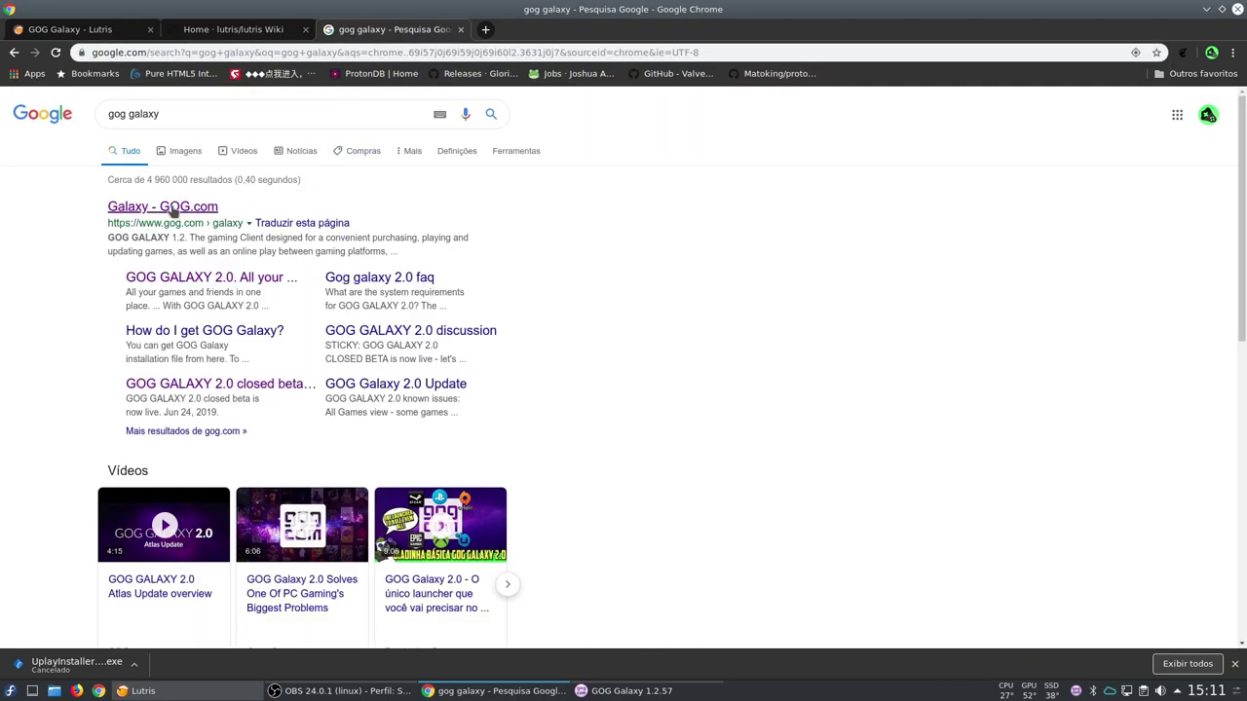
click(172, 209)
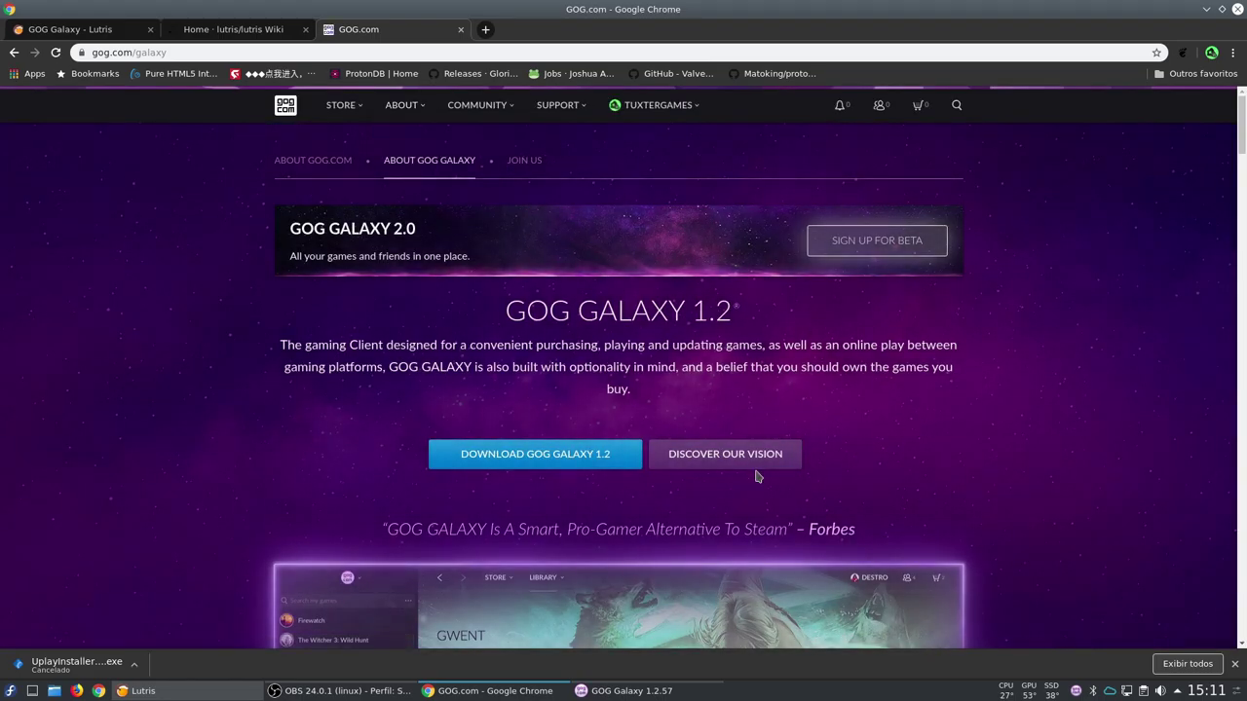
- Start the GOG Galaxy 1.2 installer download from GOG.com and cancel it
click(558, 461)
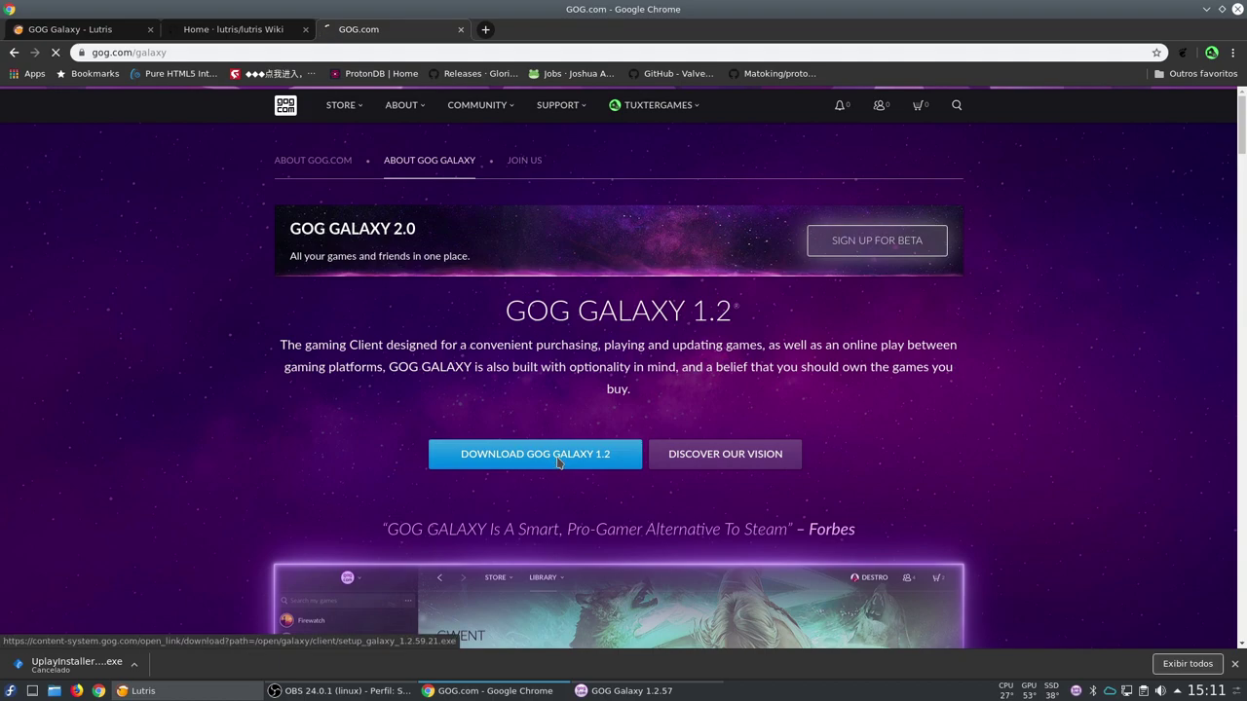
click(633, 692)
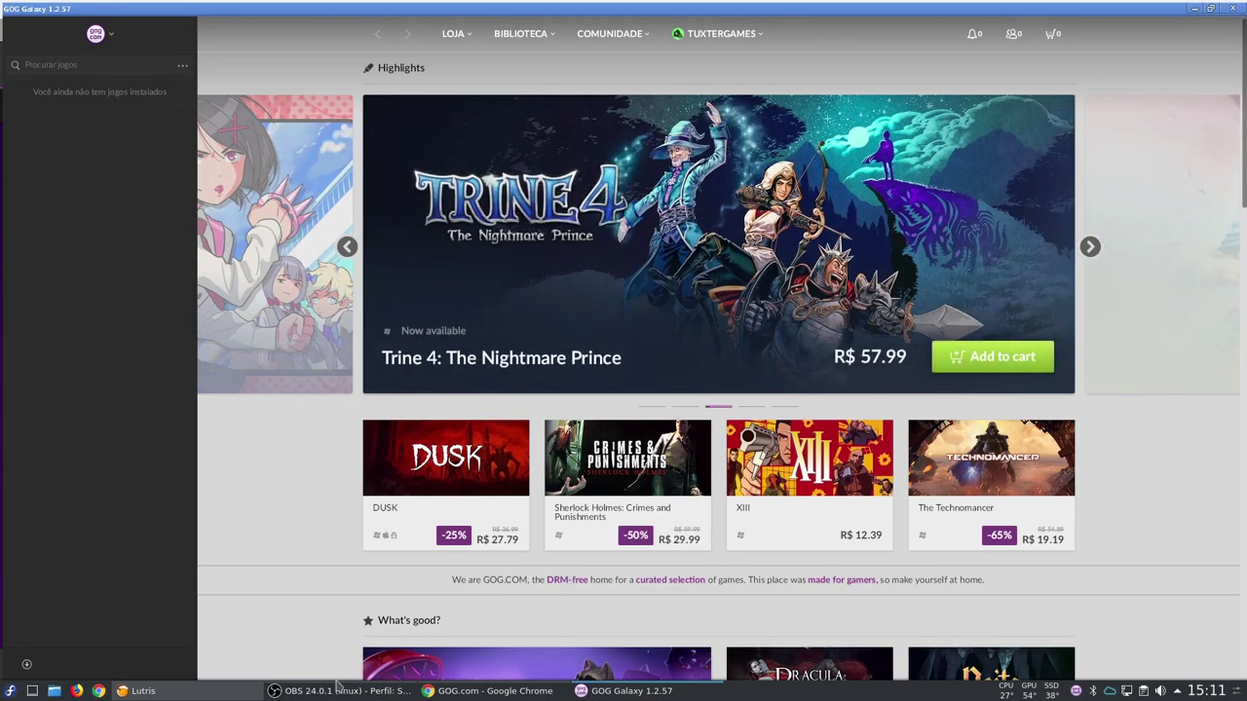
click(477, 691)
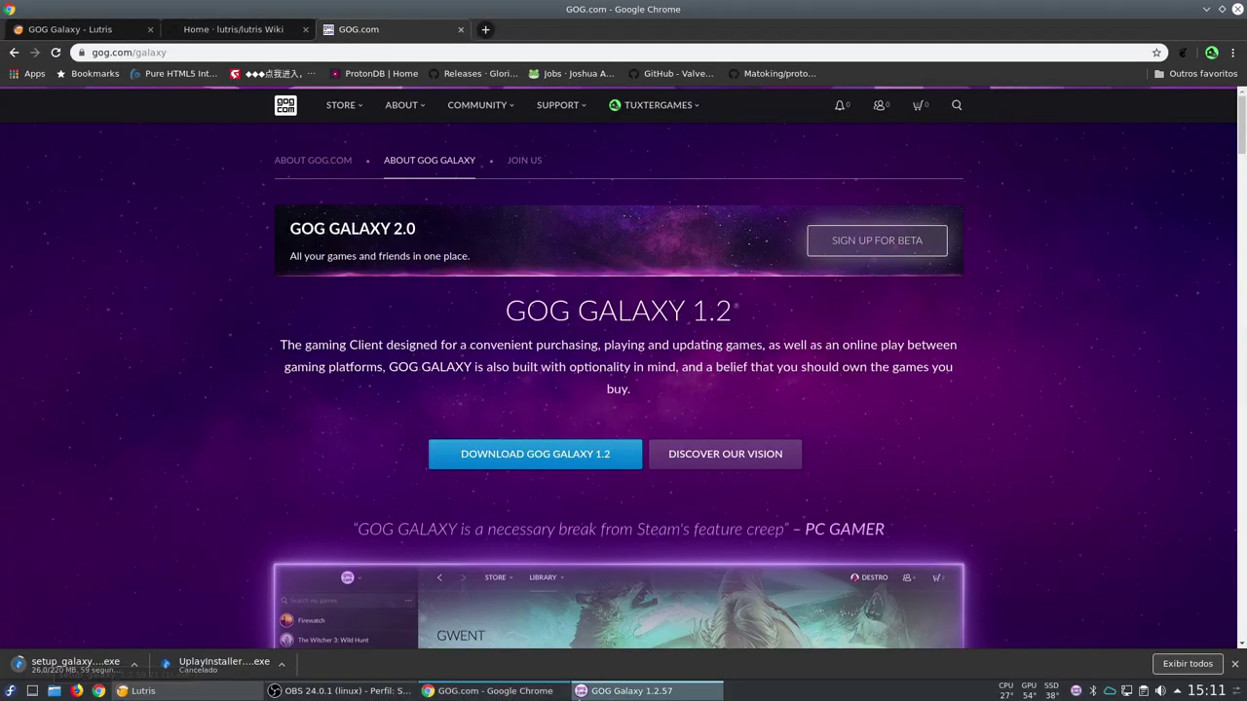
mouse_move(663, 698)
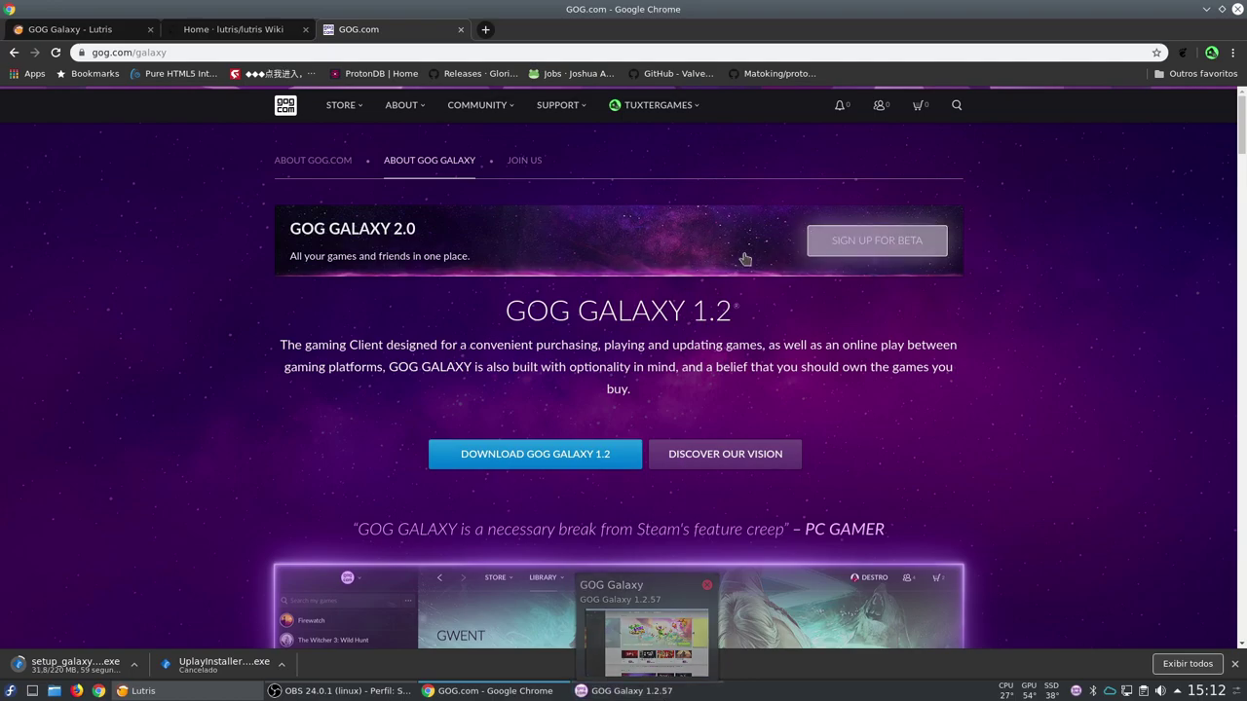
click(662, 694)
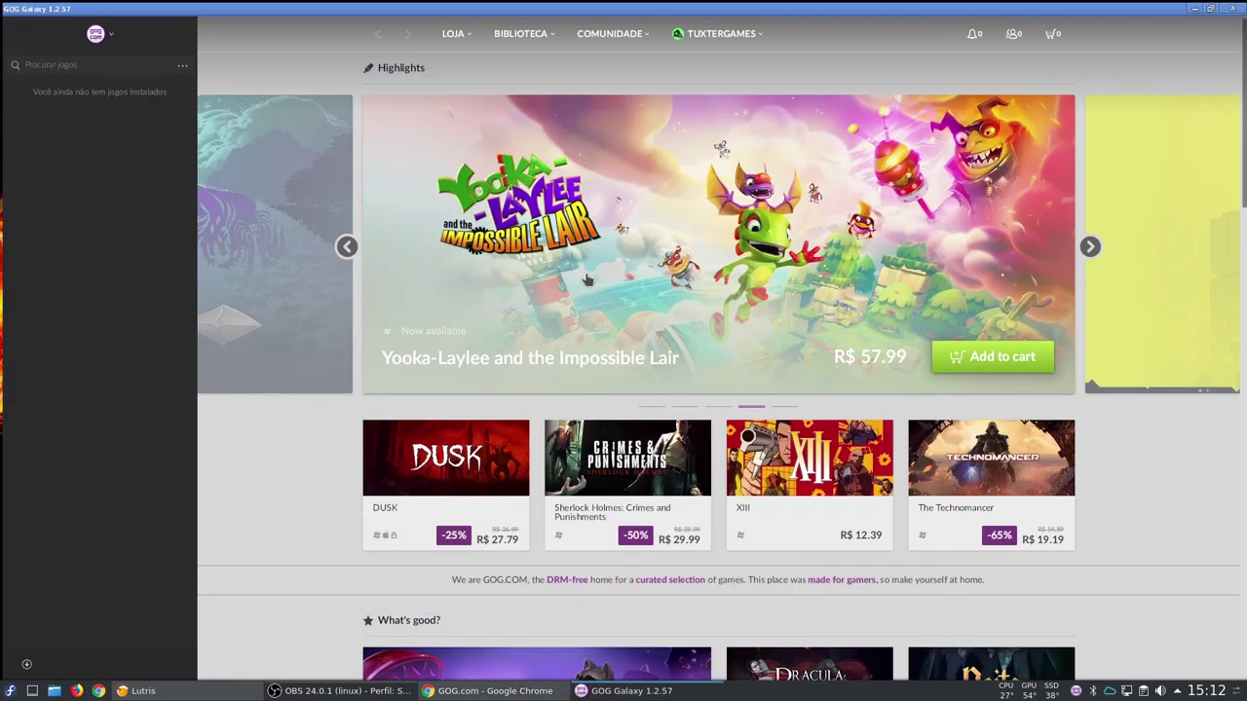
click(551, 693)
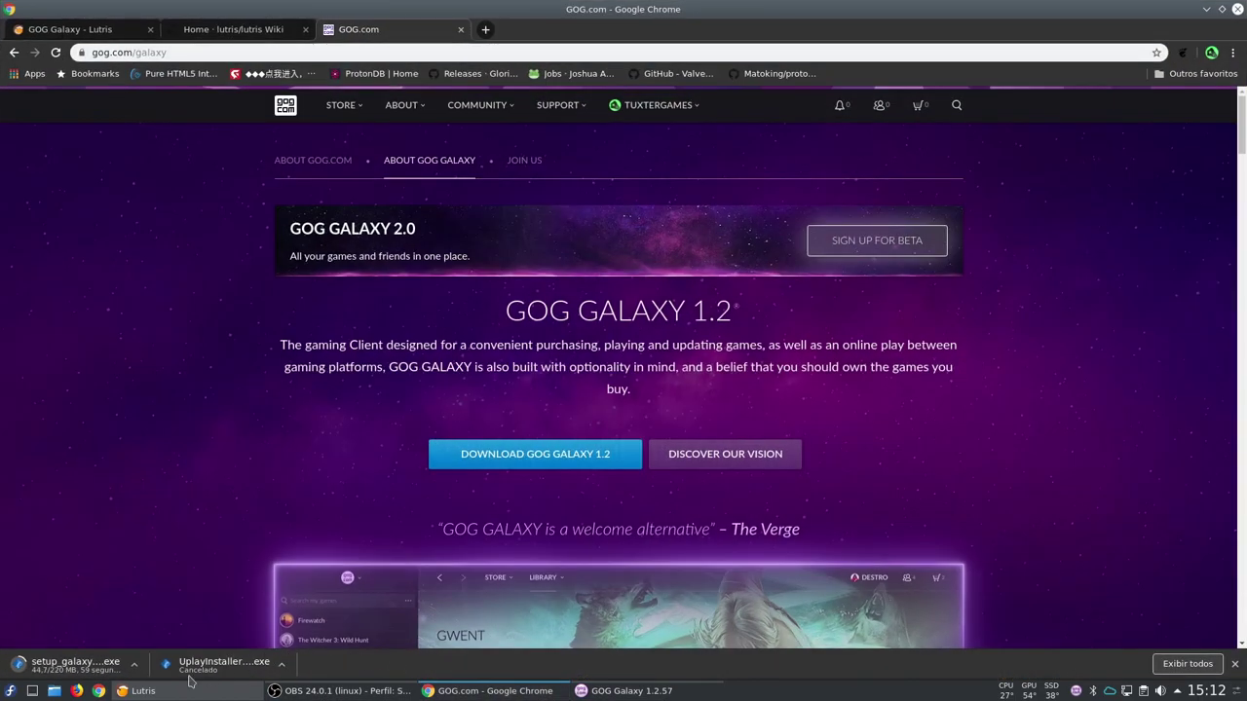
click(133, 665)
click(148, 643)
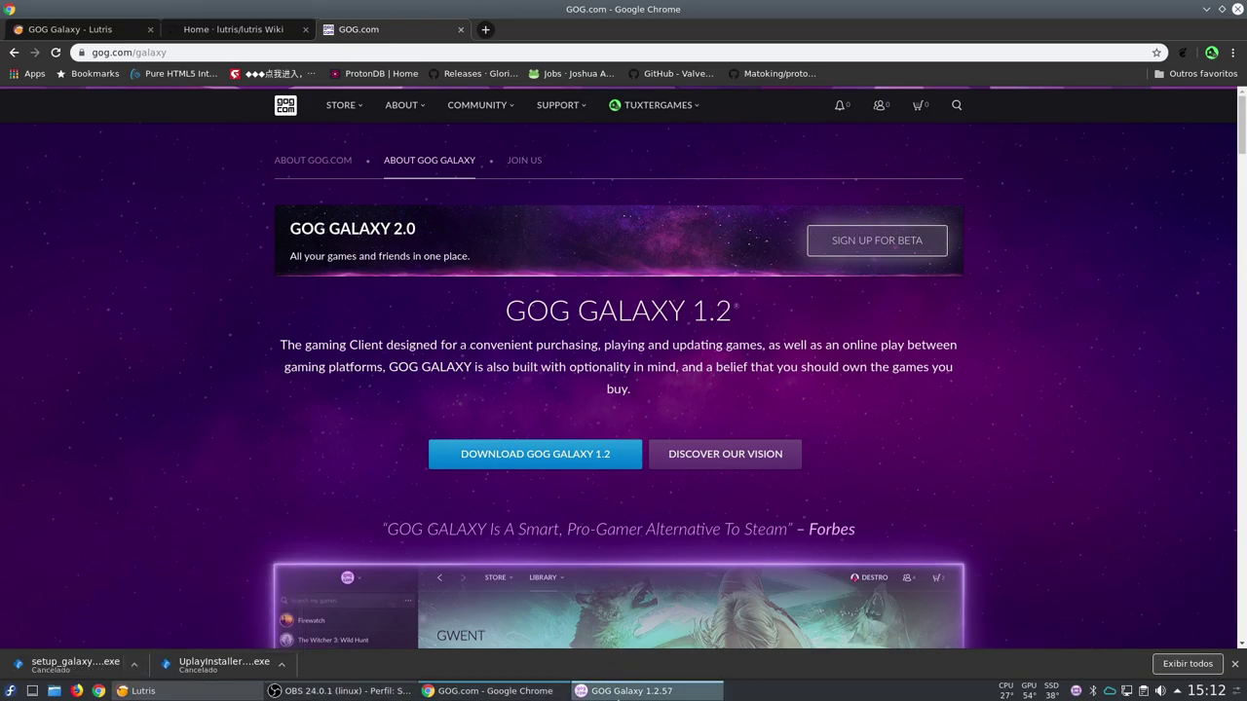
- Switch back to the GOG Galaxy client and exit it
click(632, 691)
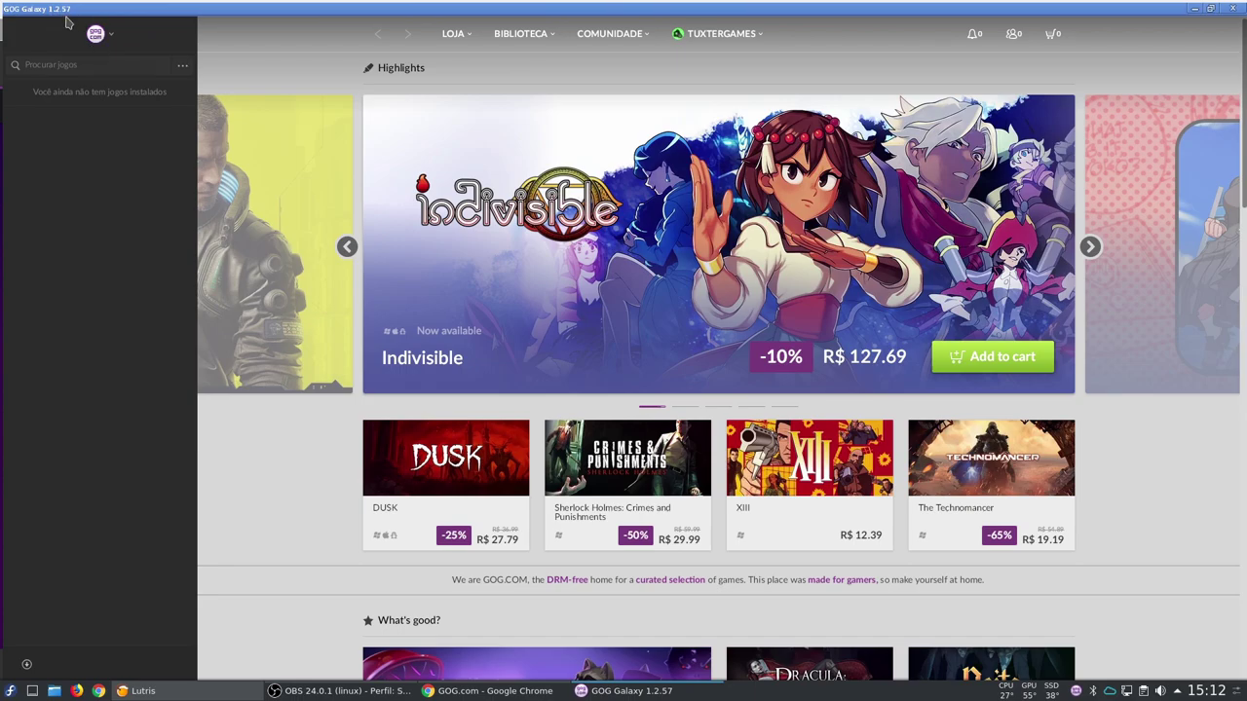
click(96, 34)
click(80, 166)
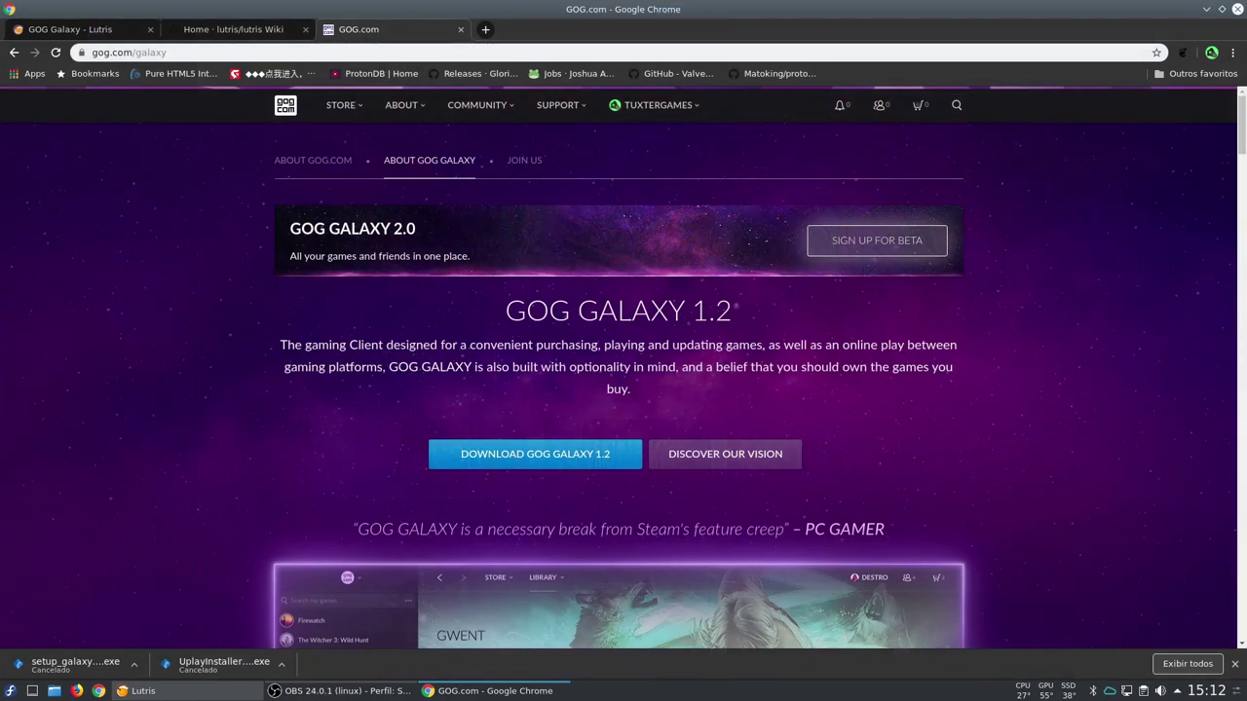
- Return to Lutris and run setup_galaxy_1.2.59.21.exe from the Downloads folder inside the Wine prefix of GOG Galaxy teste
click(1205, 10)
click(143, 691)
right_click(490, 197)
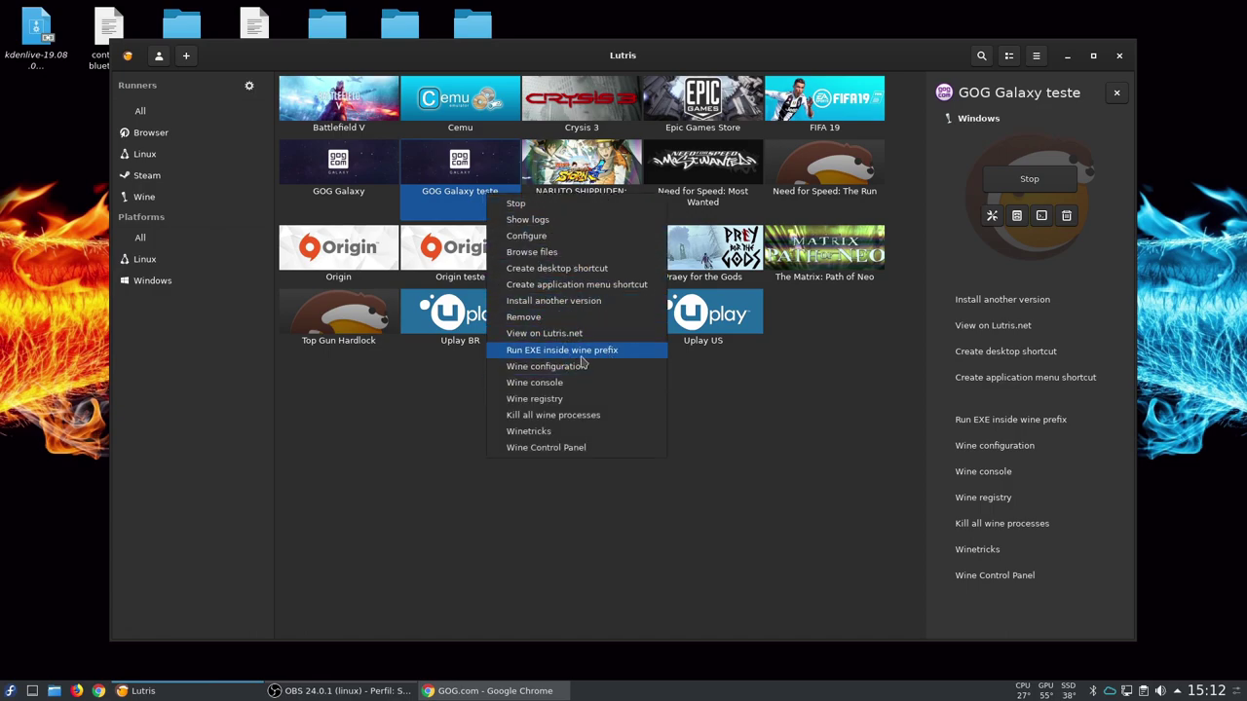
click(574, 351)
click(288, 222)
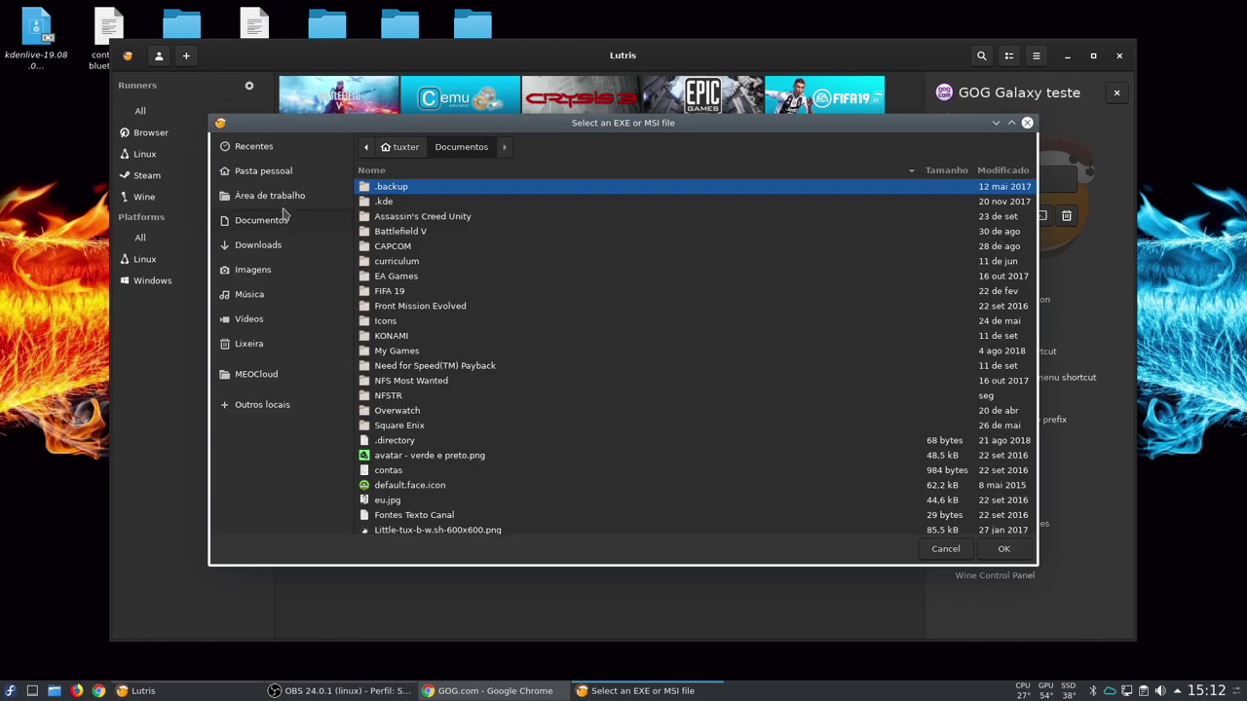
click(261, 244)
scroll(520, 356, down, 5)
scroll(520, 356, down, 10)
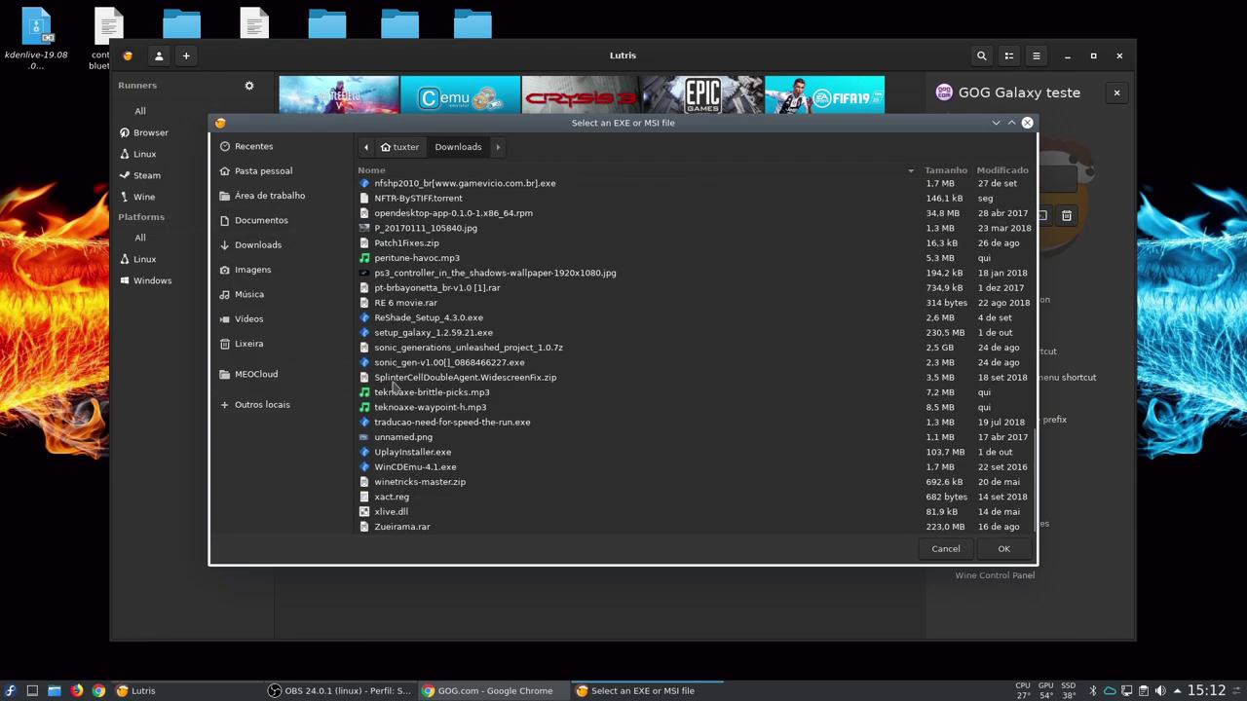
click(420, 339)
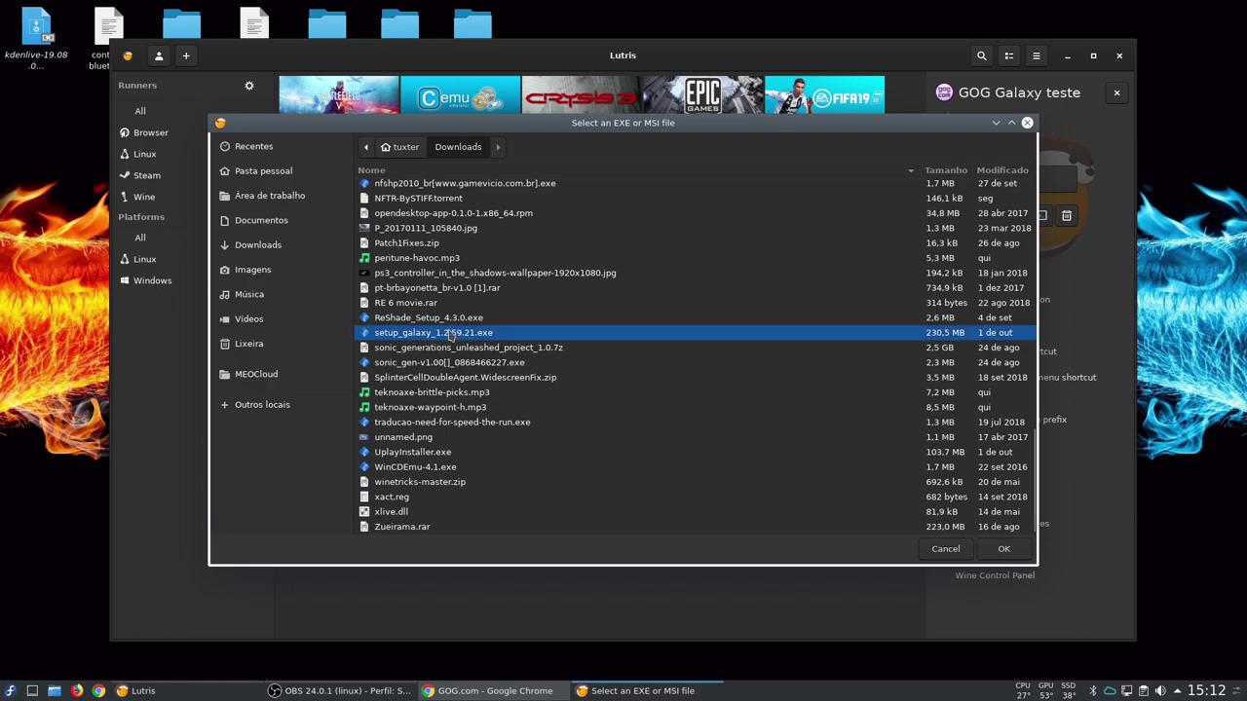
key(Return)
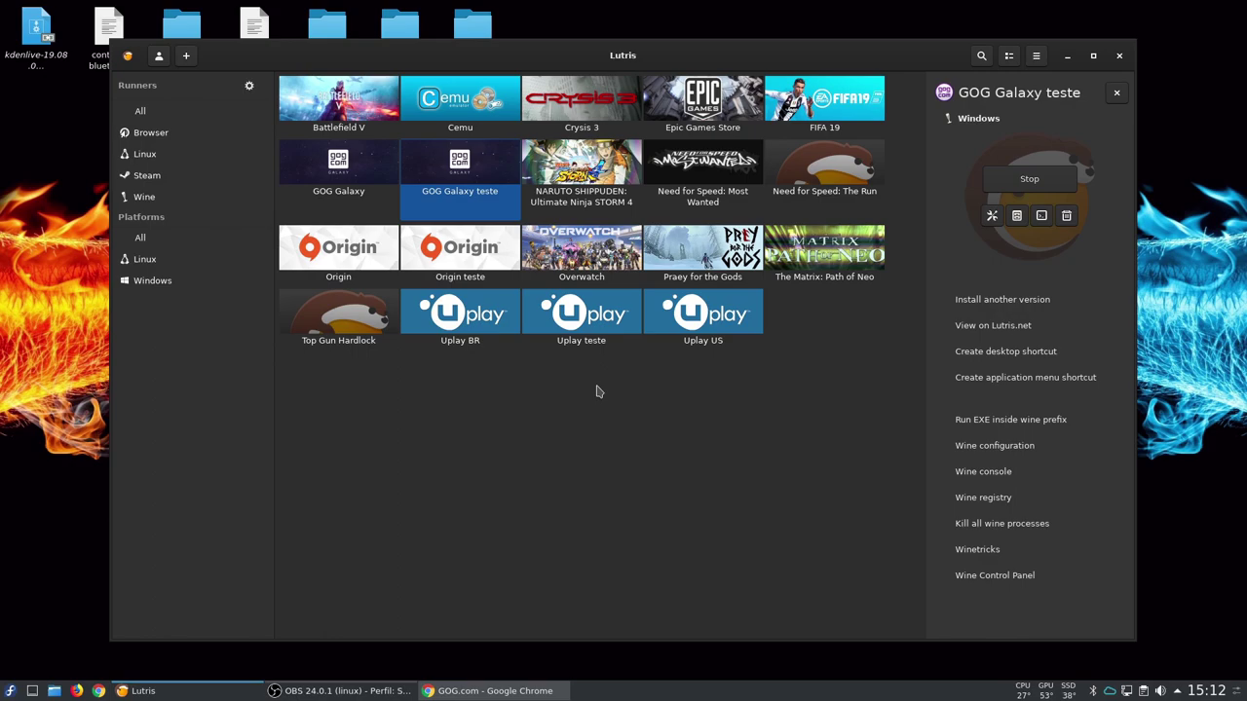
- Cancel the running GOG Galaxy installer and kill all Wine processes of GOG Galaxy teste
click(631, 374)
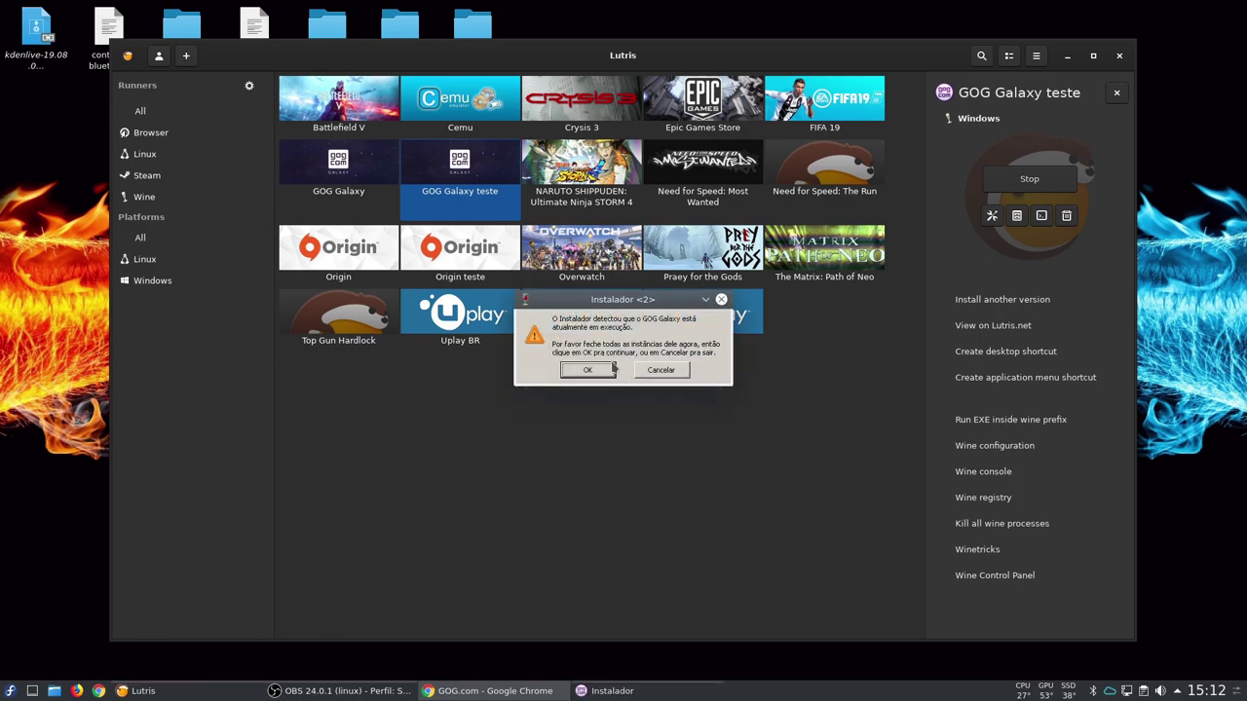
click(674, 369)
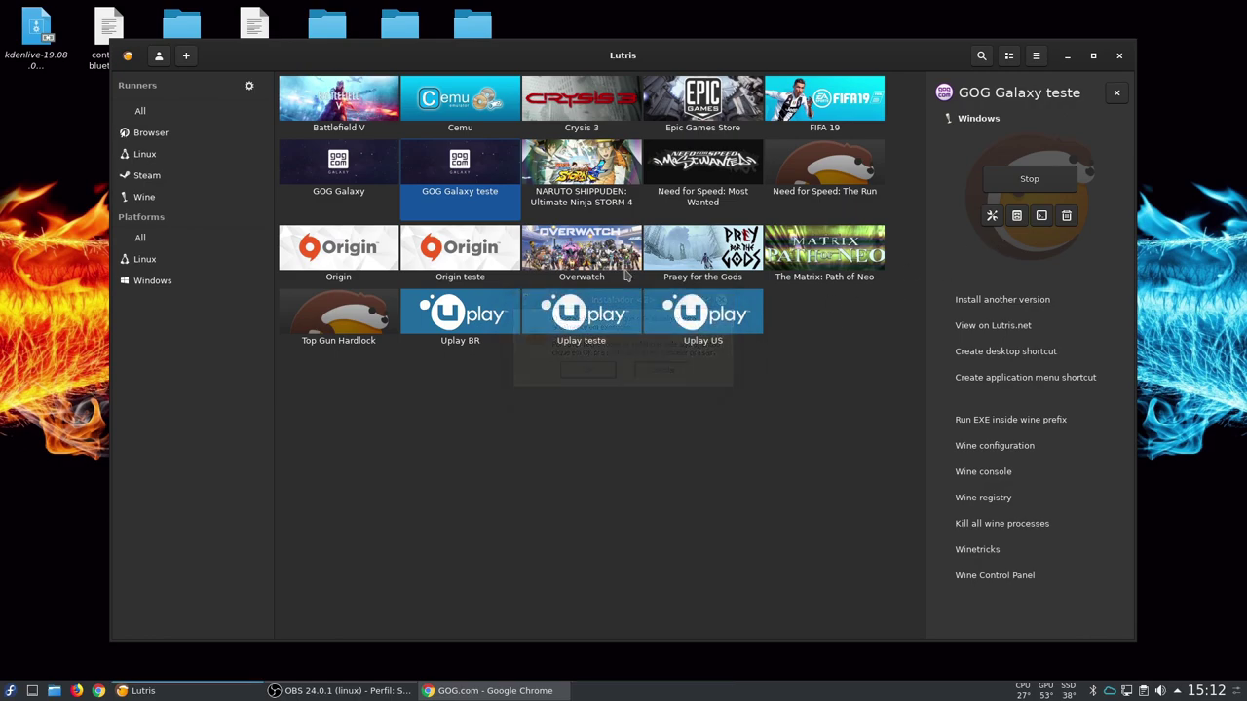
right_click(470, 212)
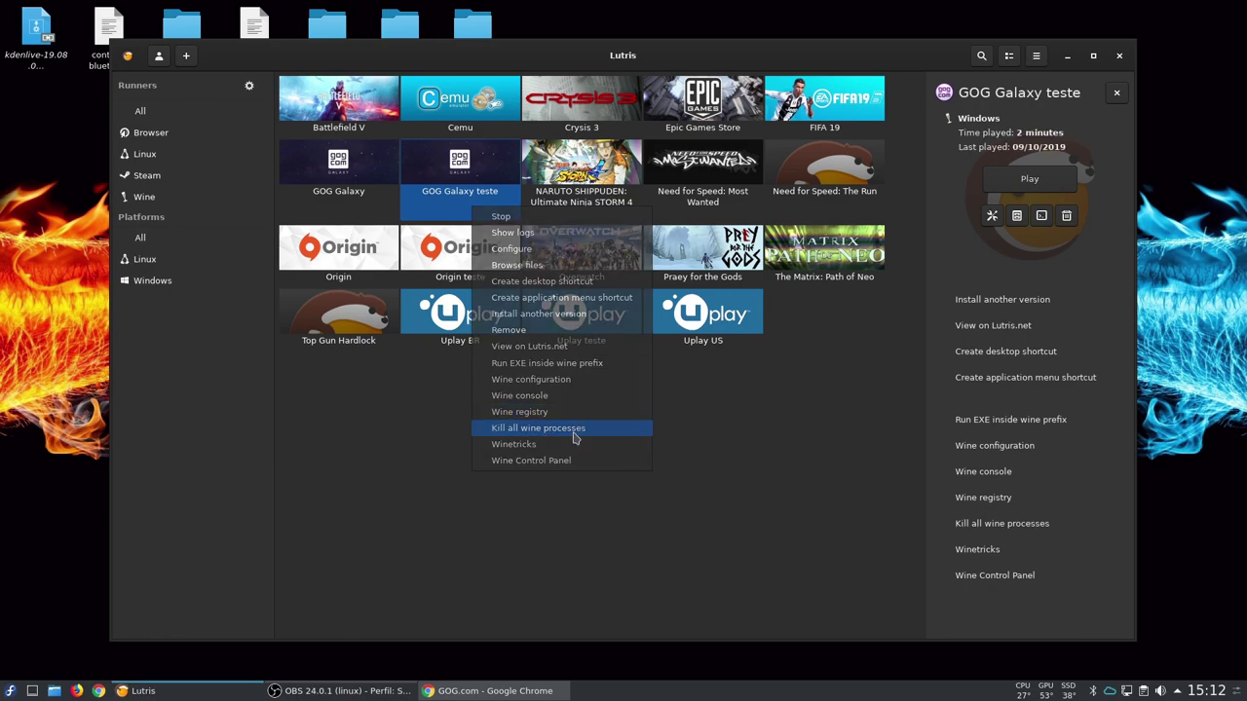
click(573, 433)
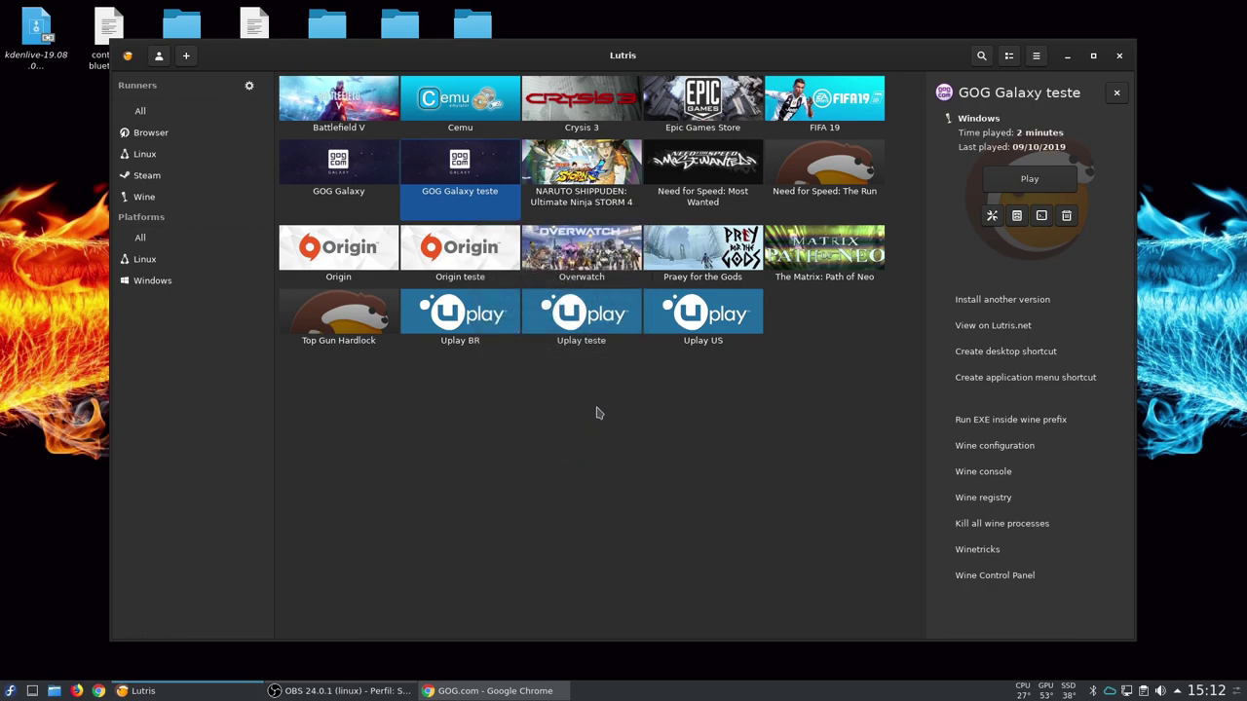
- Run setup_galaxy_1.2.59.21.exe from the Downloads folder again inside the Wine prefix of GOG Galaxy teste
right_click(453, 199)
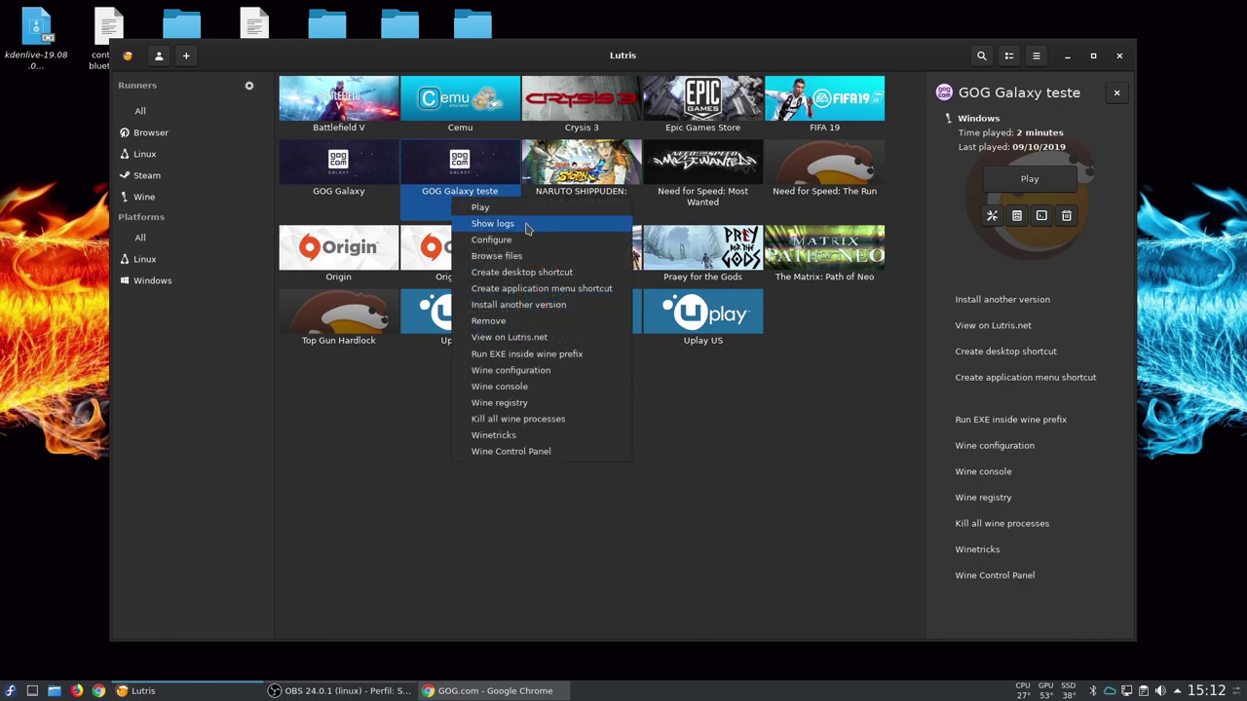
click(507, 355)
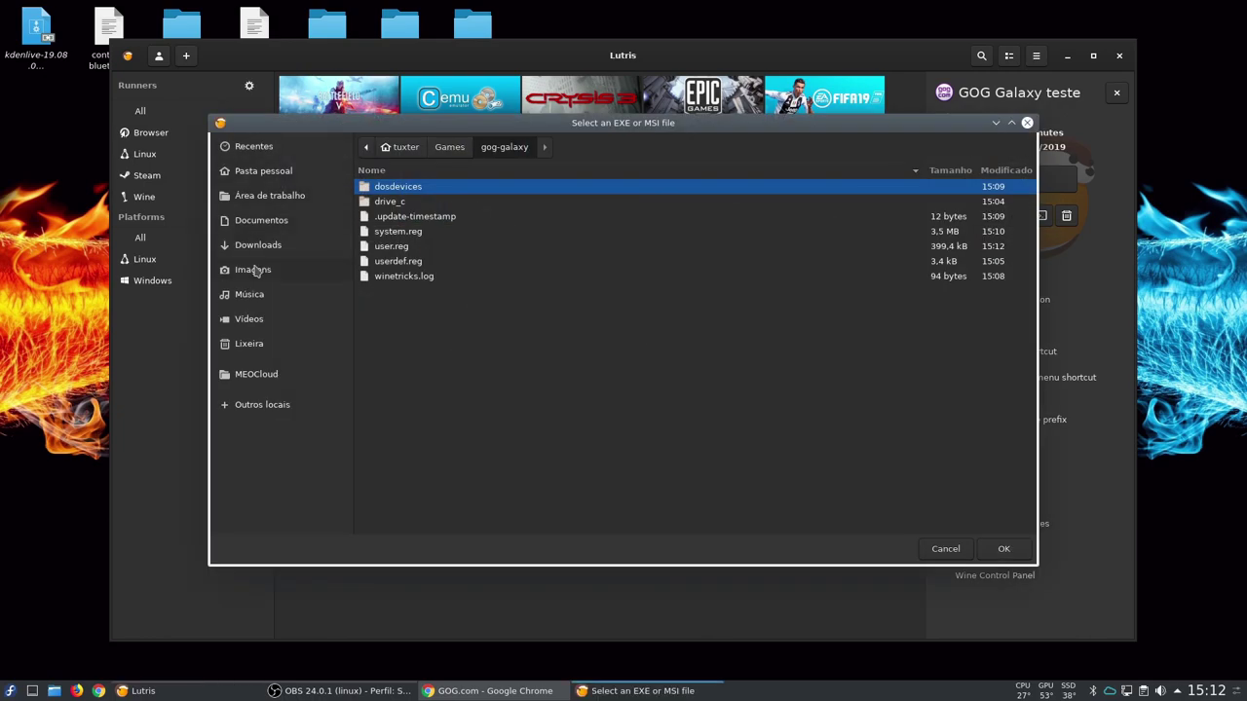
click(261, 221)
click(258, 244)
scroll(422, 350, down, 3)
scroll(422, 351, down, 10)
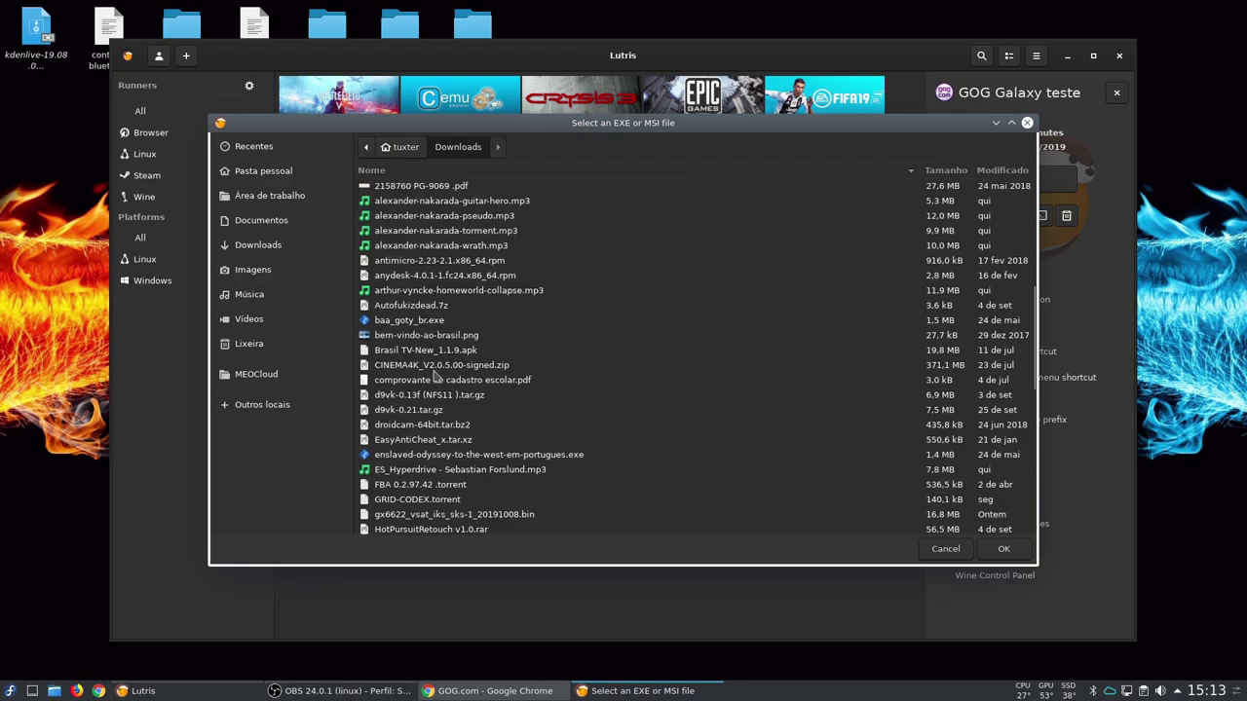
scroll(438, 387, down, 5)
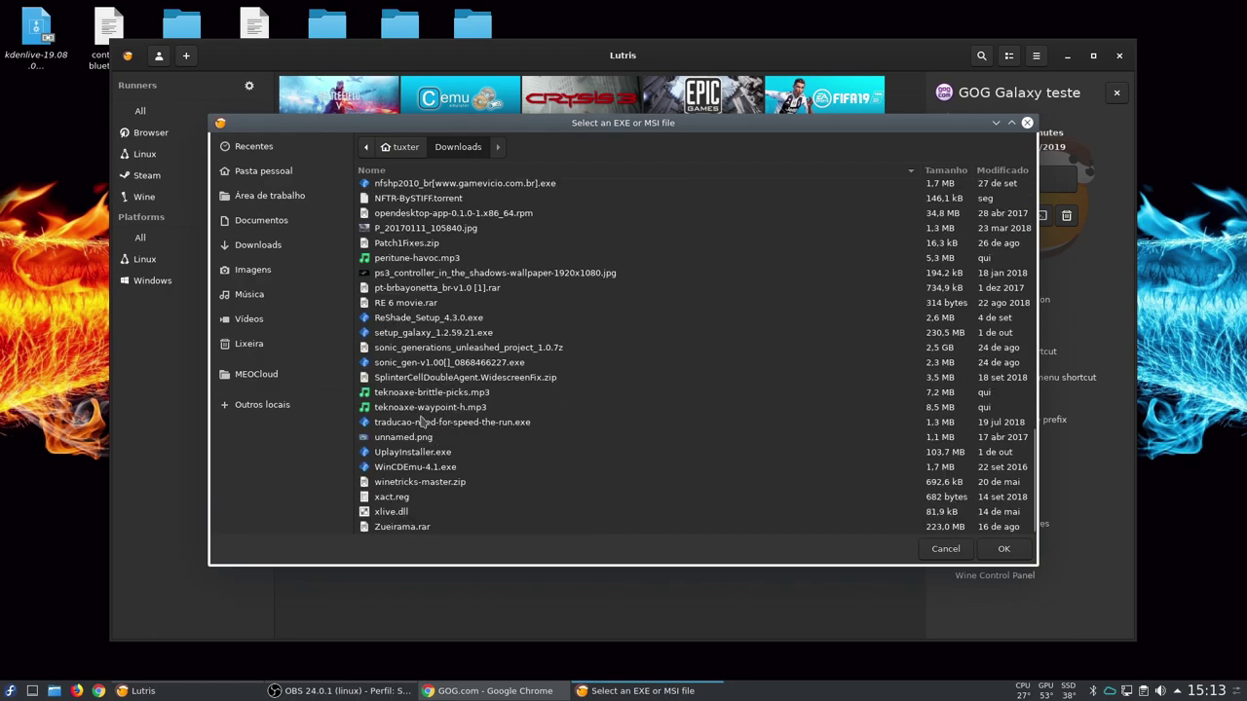
double_click(417, 334)
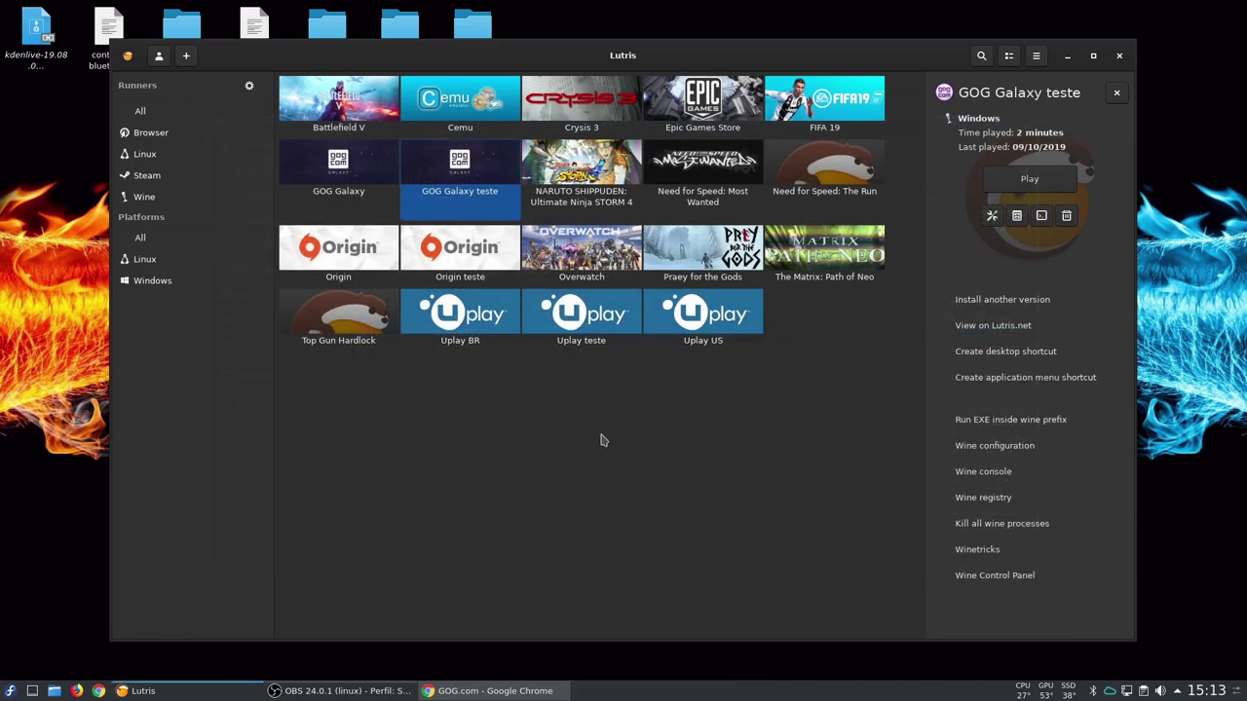
- Complete the GOG Galaxy installation, accepting the licence agreement and keeping the desktop icon and launch options enabled
click(633, 374)
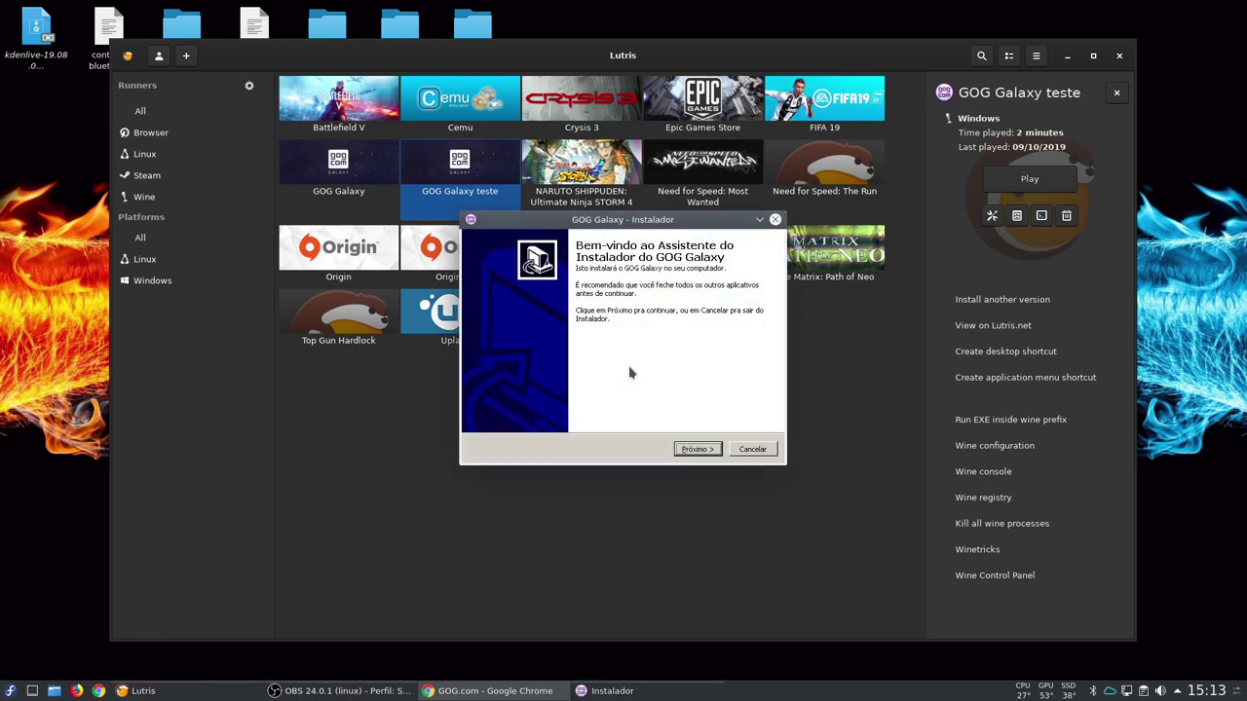
click(693, 450)
click(527, 410)
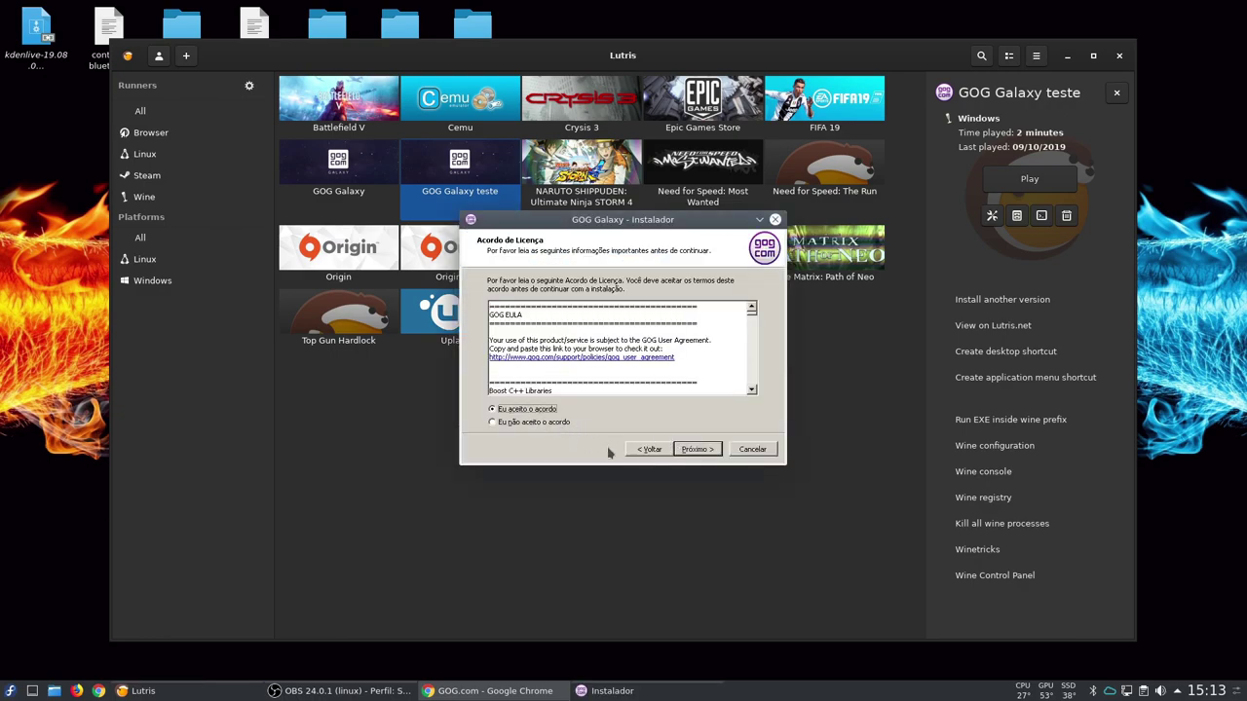
click(692, 450)
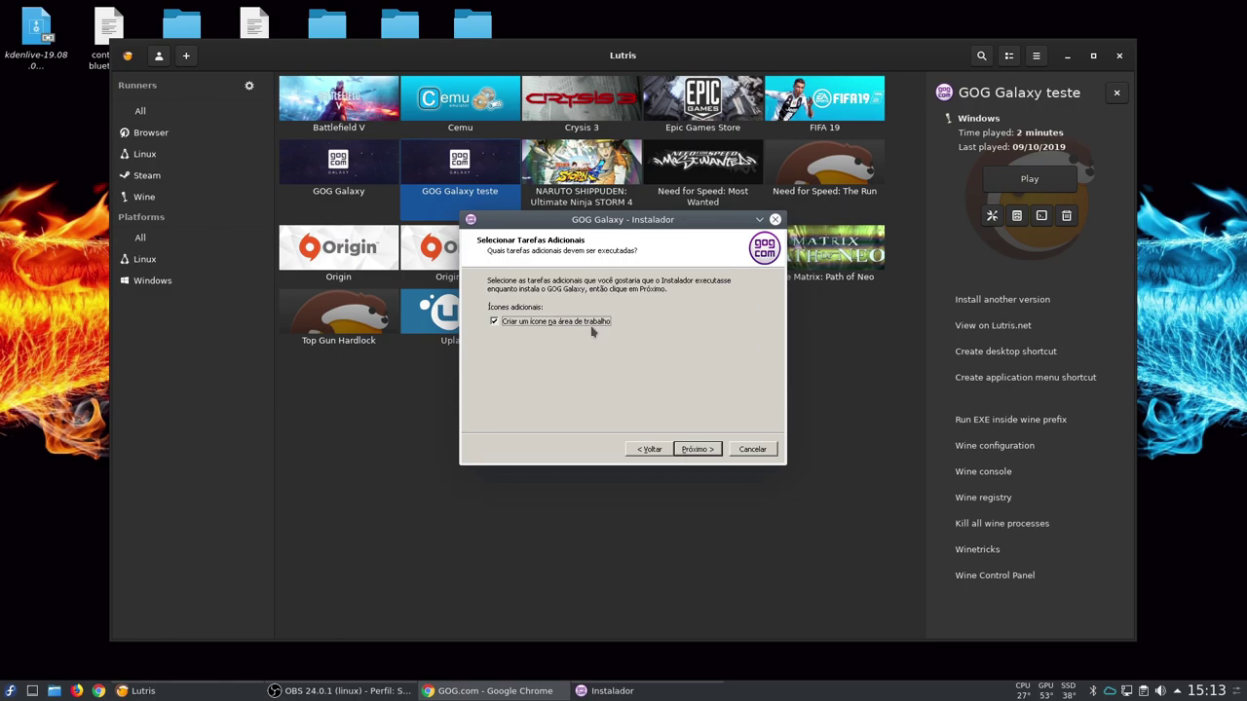
click(697, 449)
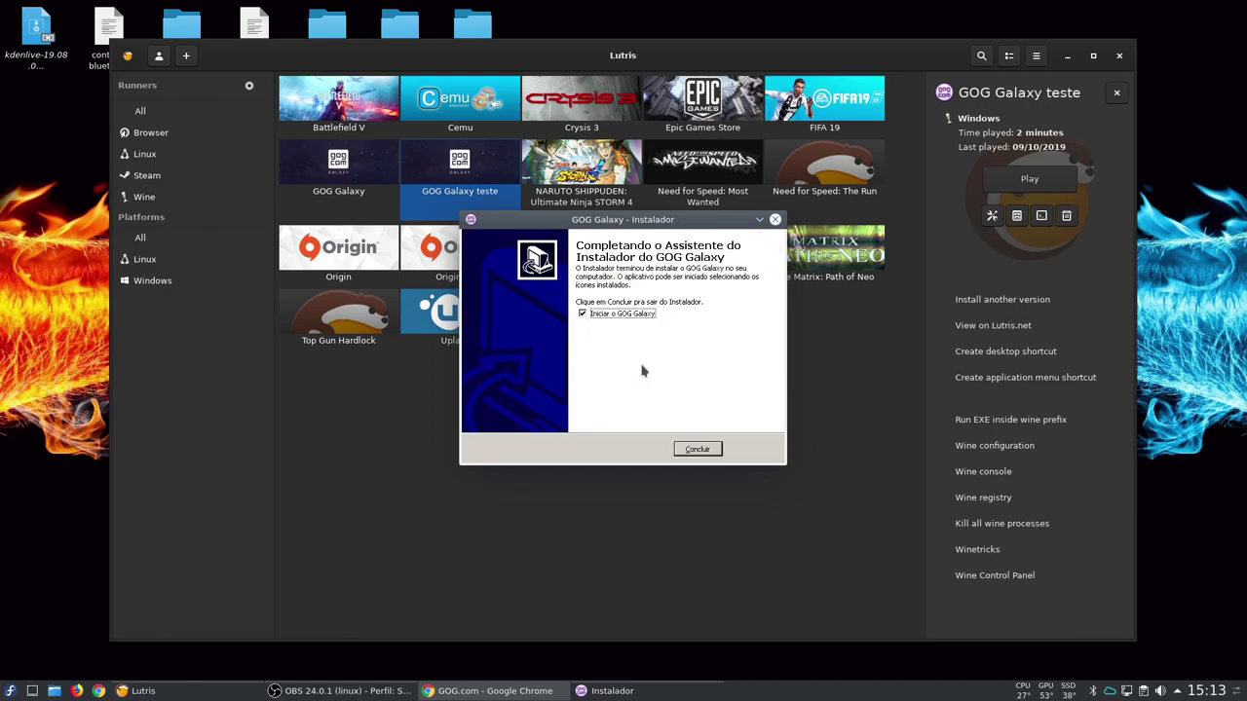
click(696, 454)
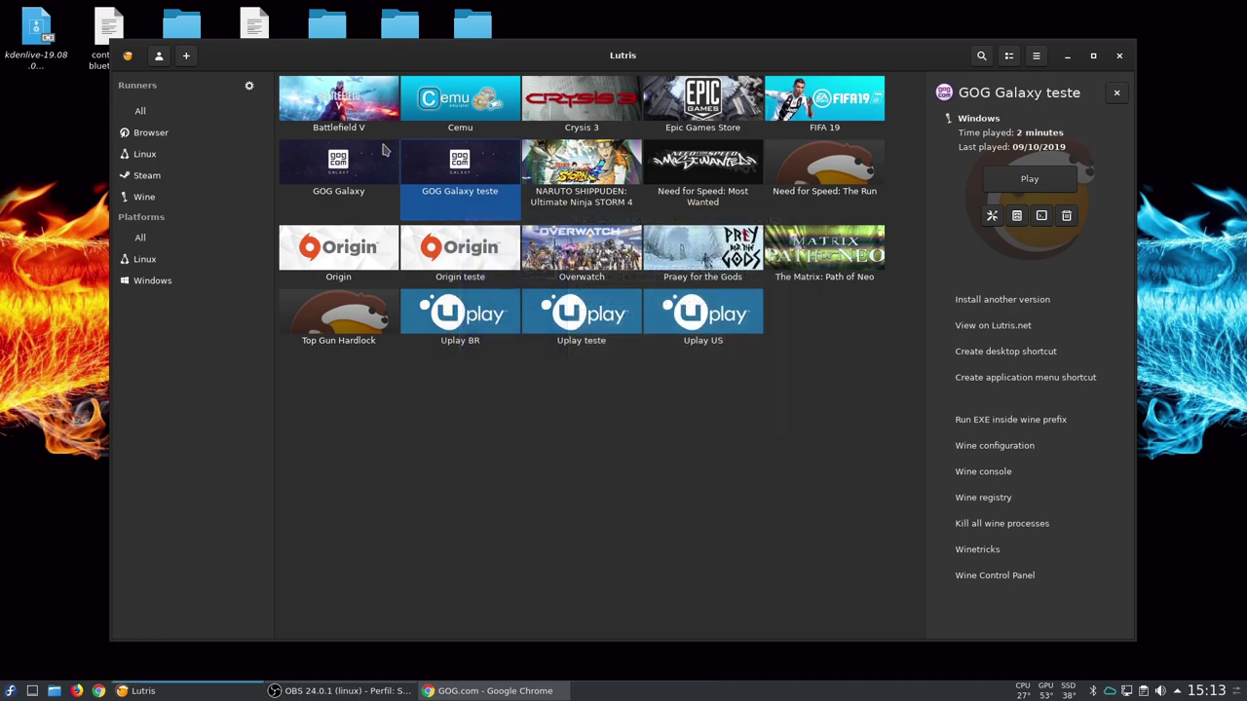
- Launch GOG Galaxy teste, minimize Lutris and maximize the GOG Galaxy client window
click(1023, 181)
click(1067, 55)
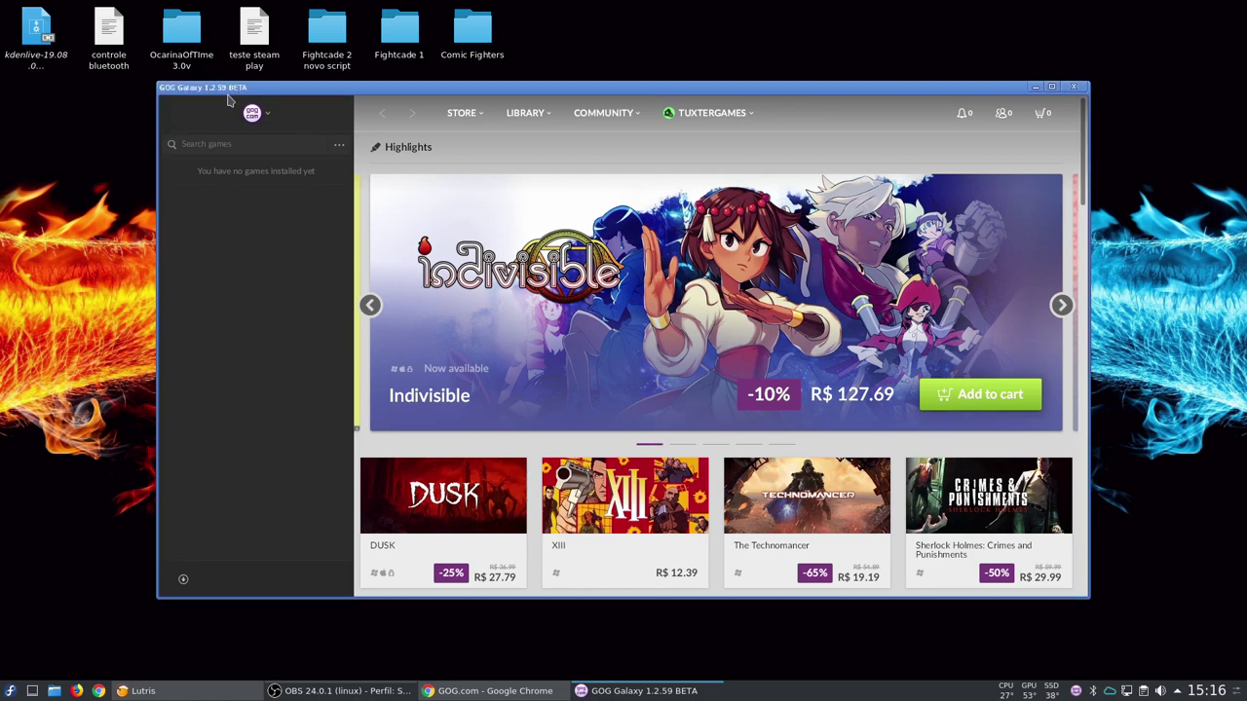
click(1051, 87)
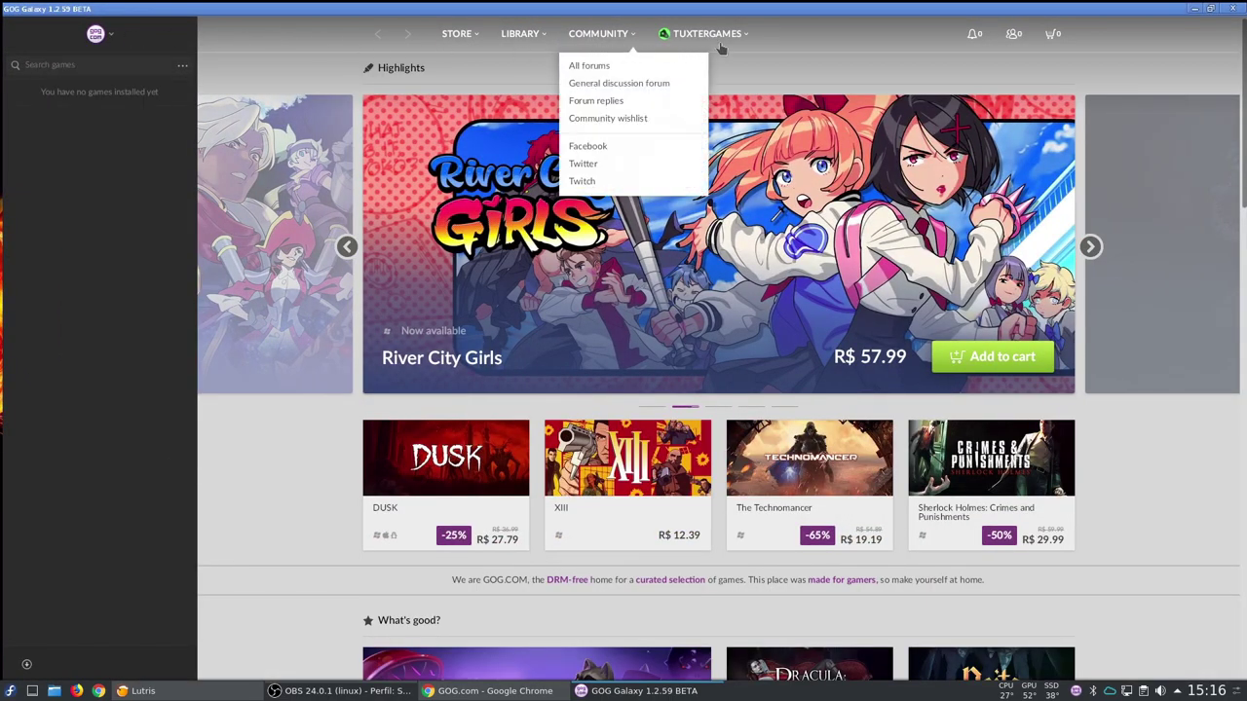
mouse_move(706, 33)
click(691, 290)
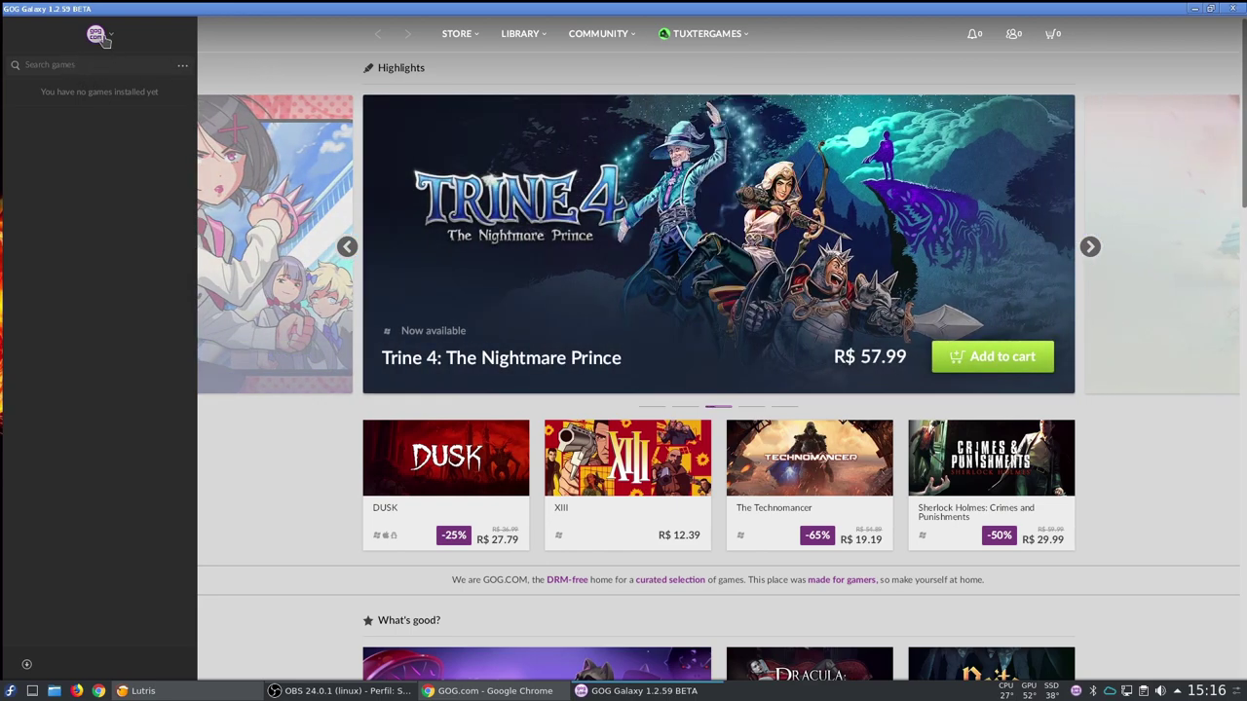
- Set the GOG Galaxy client language to Português do Brasil in its settings and close them
click(98, 37)
click(59, 109)
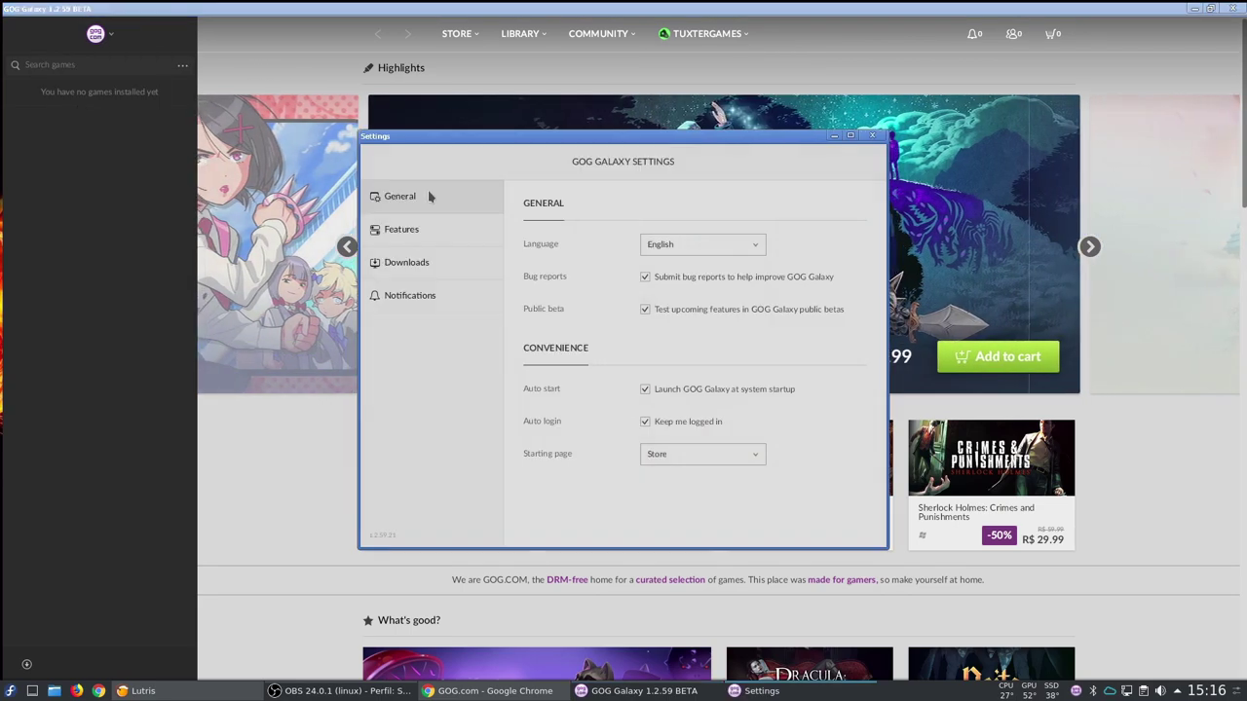
click(762, 247)
scroll(746, 315, down, 5)
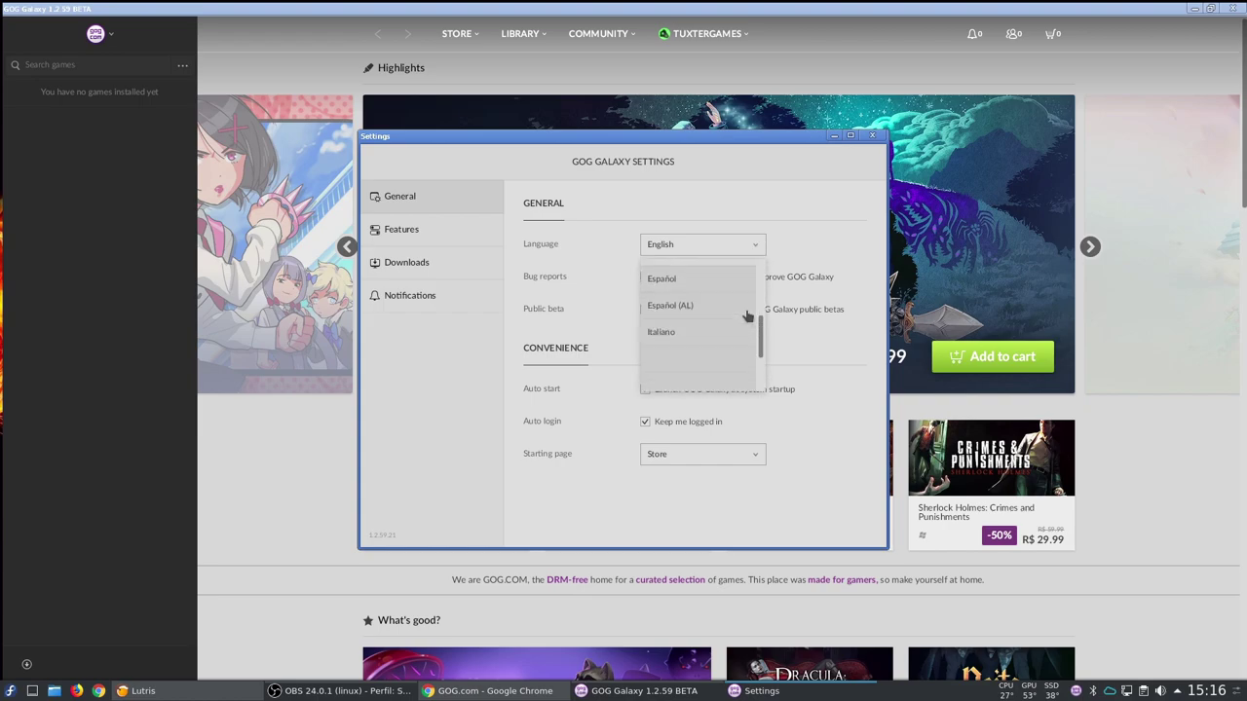
click(725, 318)
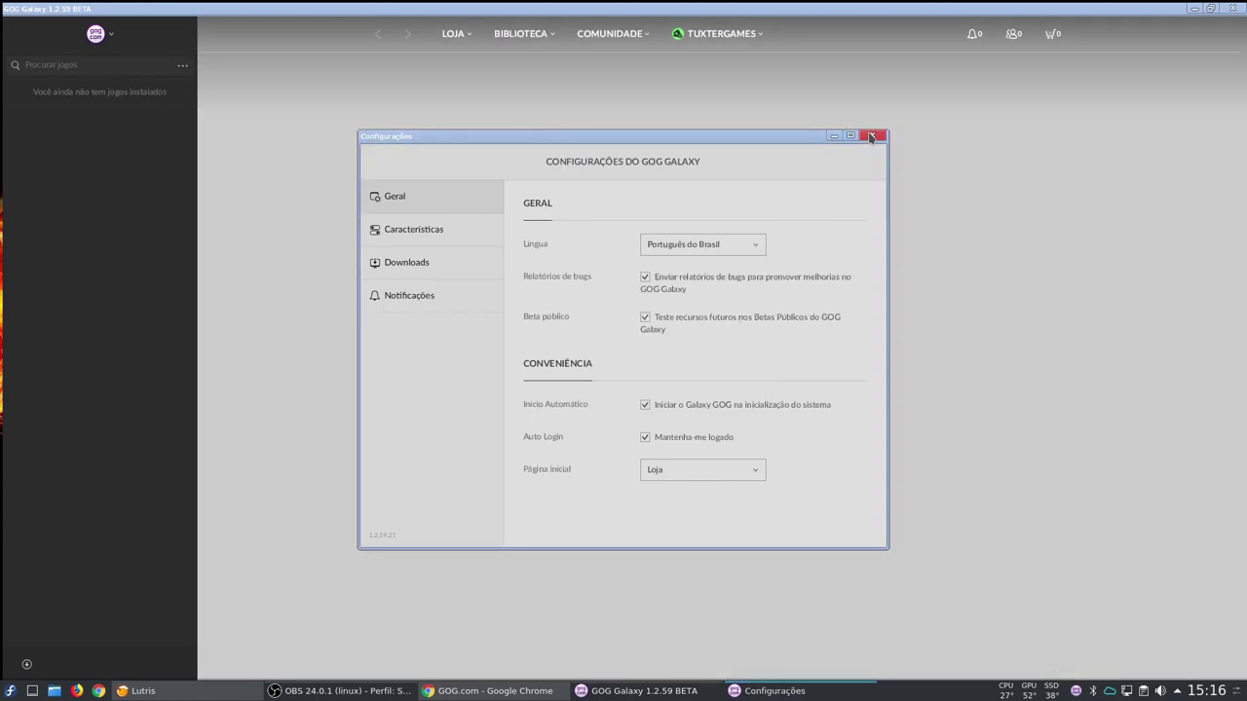
click(872, 135)
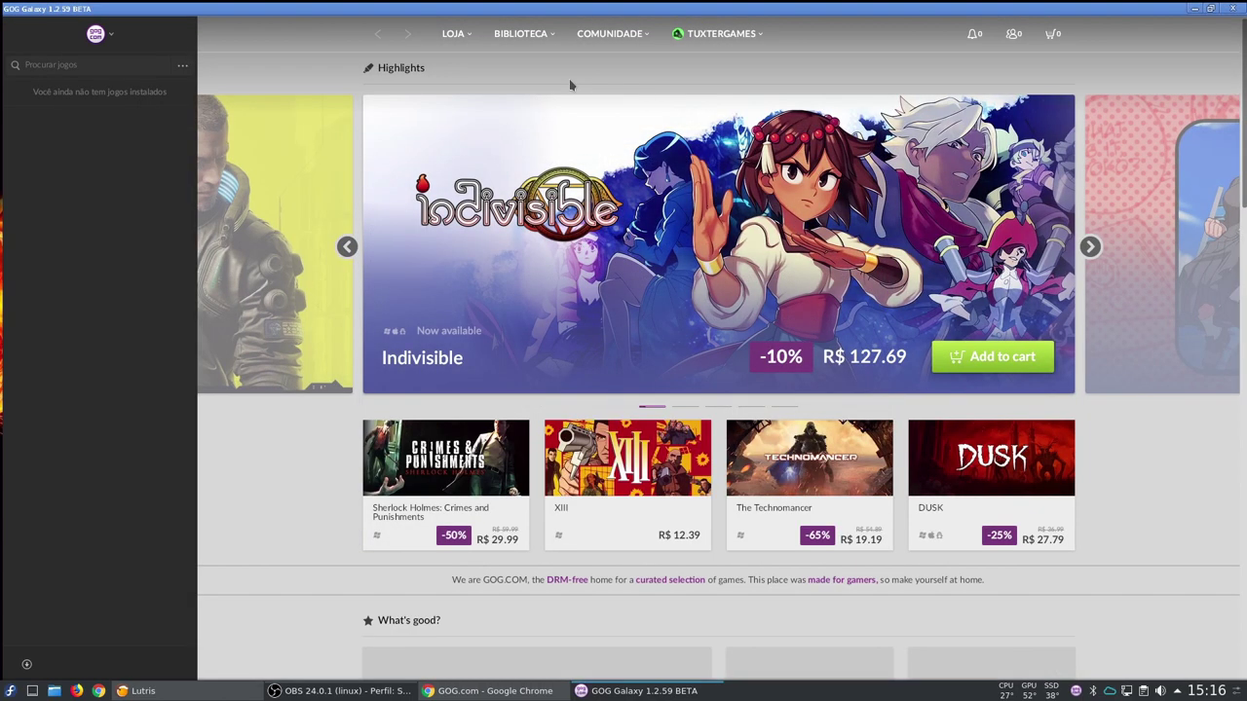
- Look over the store's front page, then open the library and examine the games in the collection
scroll(732, 302, down, 4)
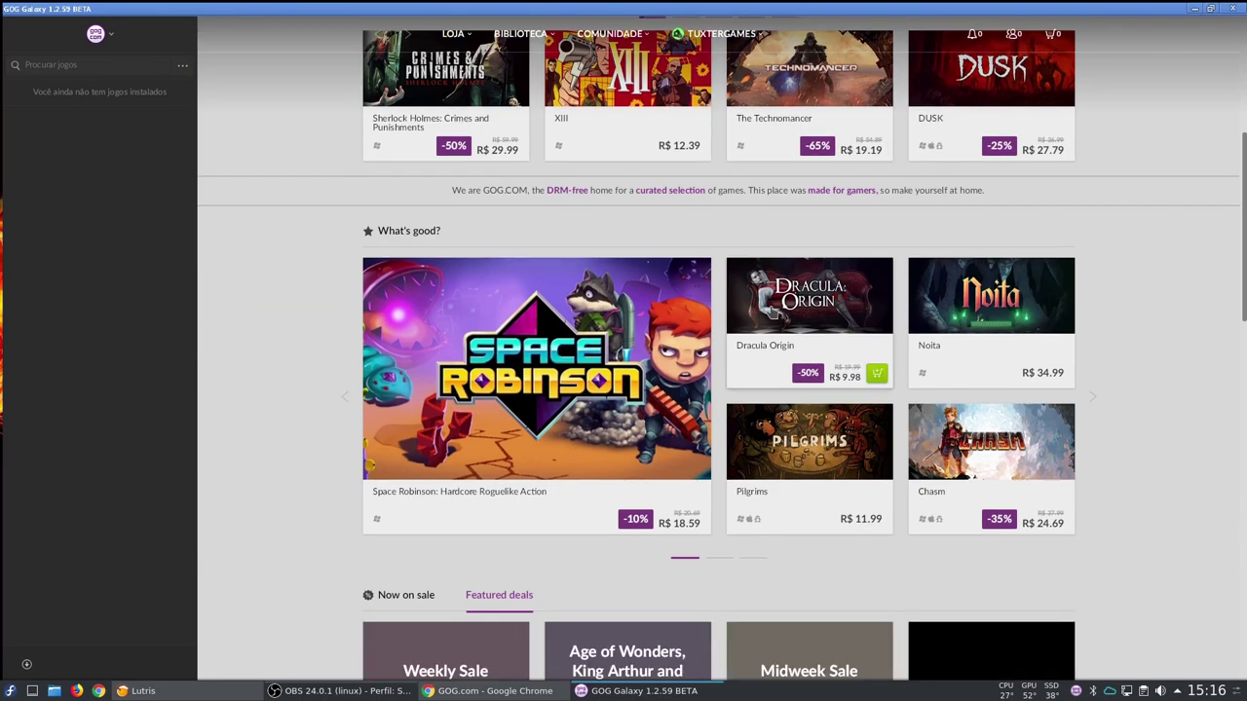
scroll(769, 310, up, 5)
click(519, 35)
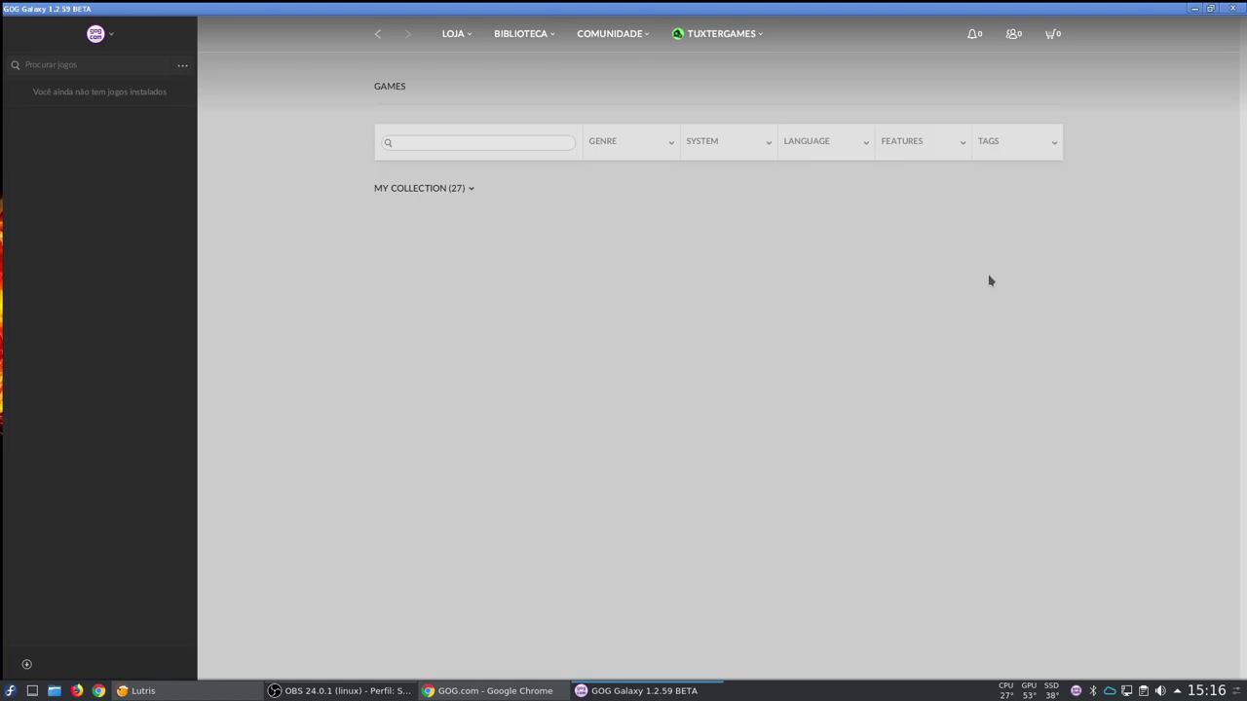
scroll(1035, 312, down, 8)
scroll(1133, 397, up, 8)
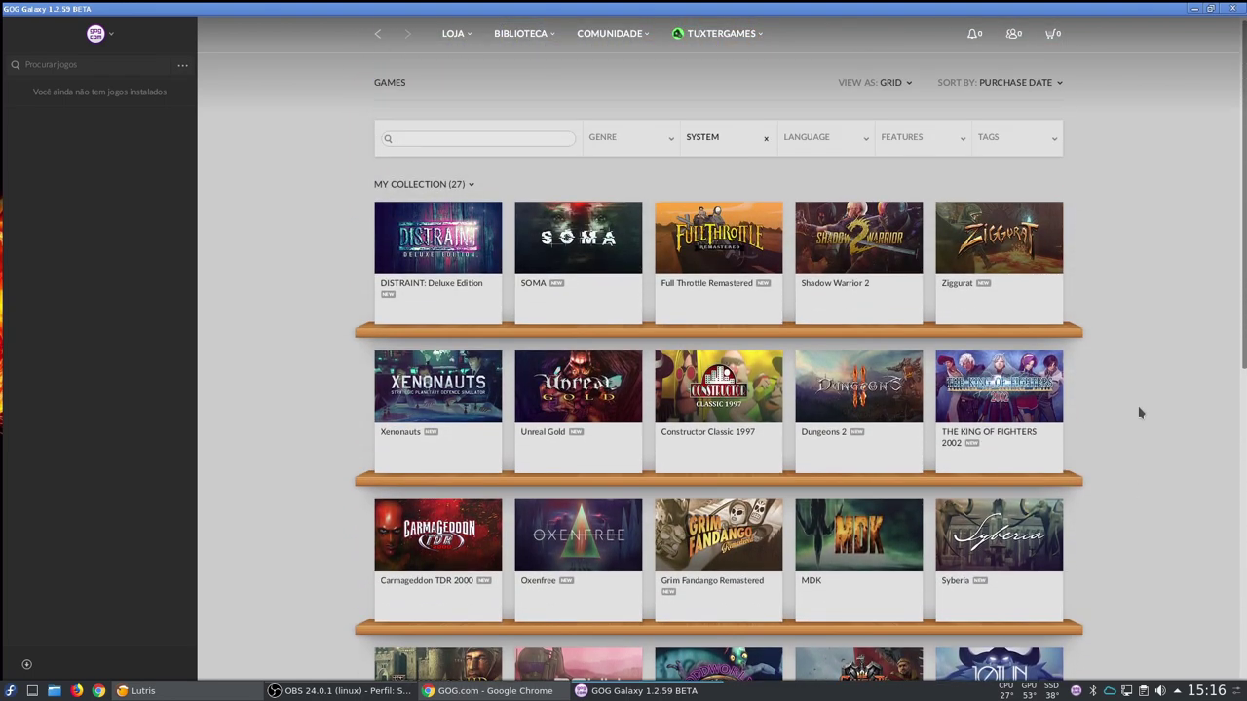
scroll(1130, 410, down, 1)
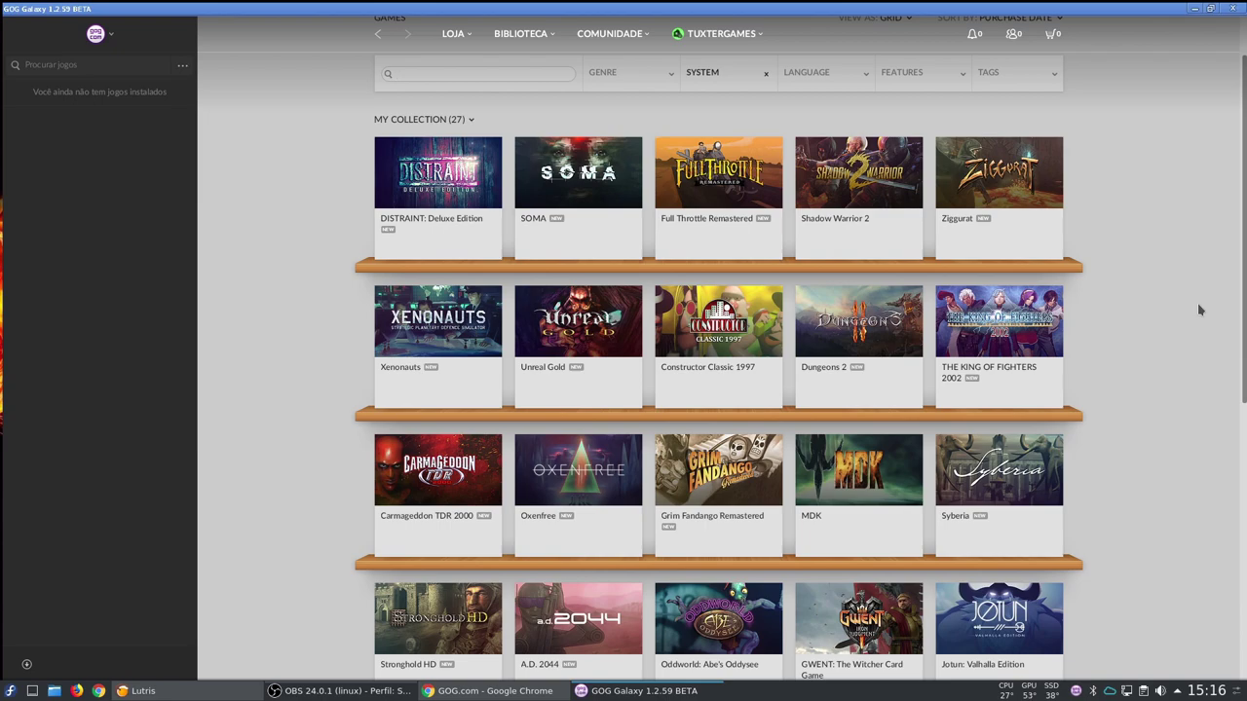
scroll(1188, 310, down, 6)
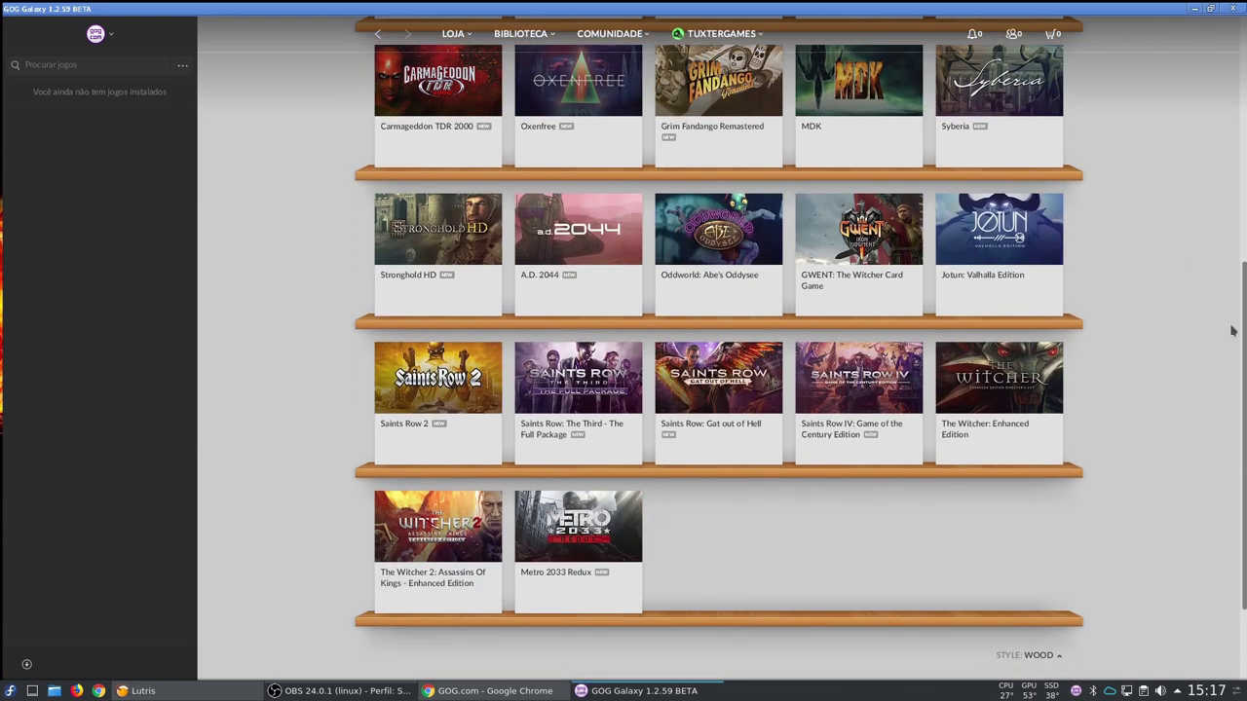
scroll(1232, 331, up, 6)
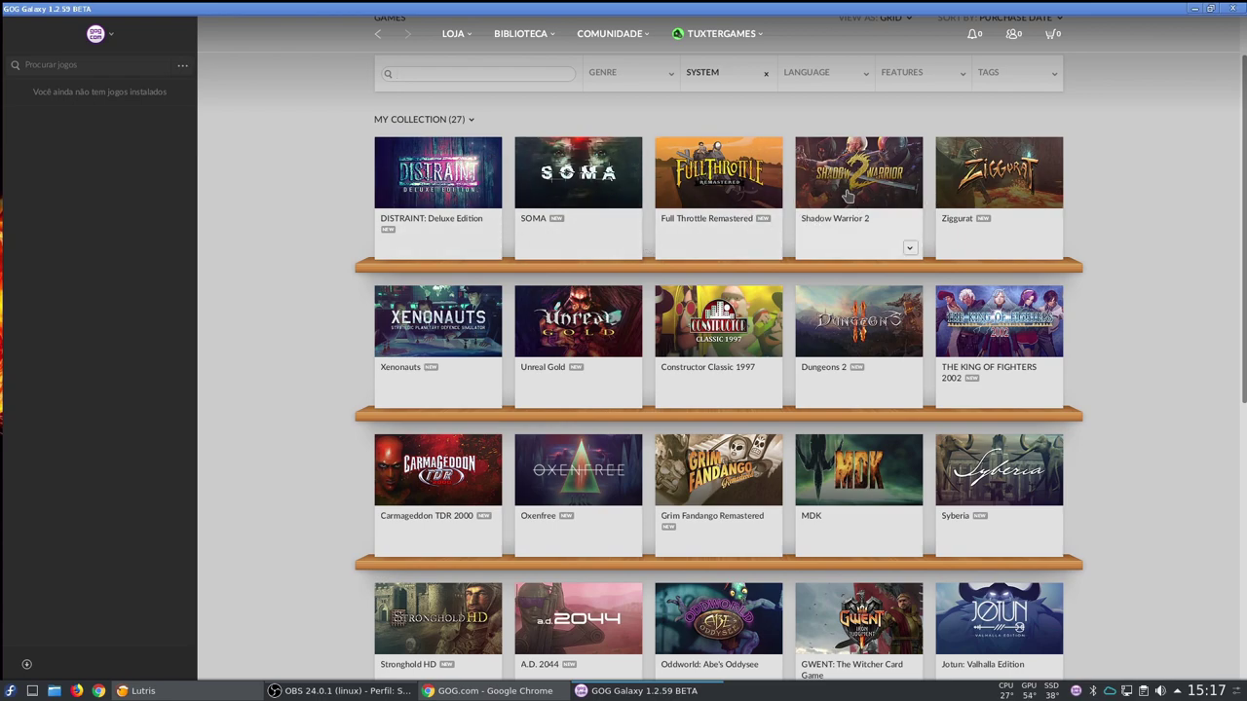
scroll(1213, 429, down, 5)
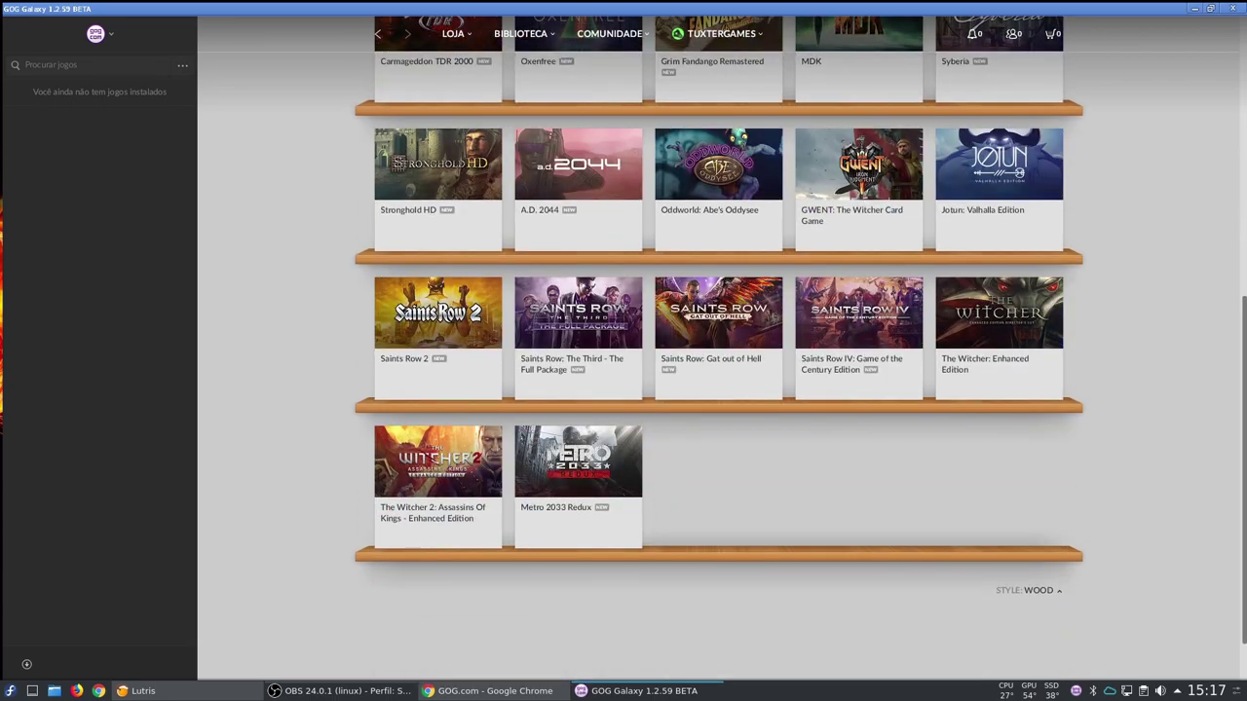
scroll(1219, 437, up, 6)
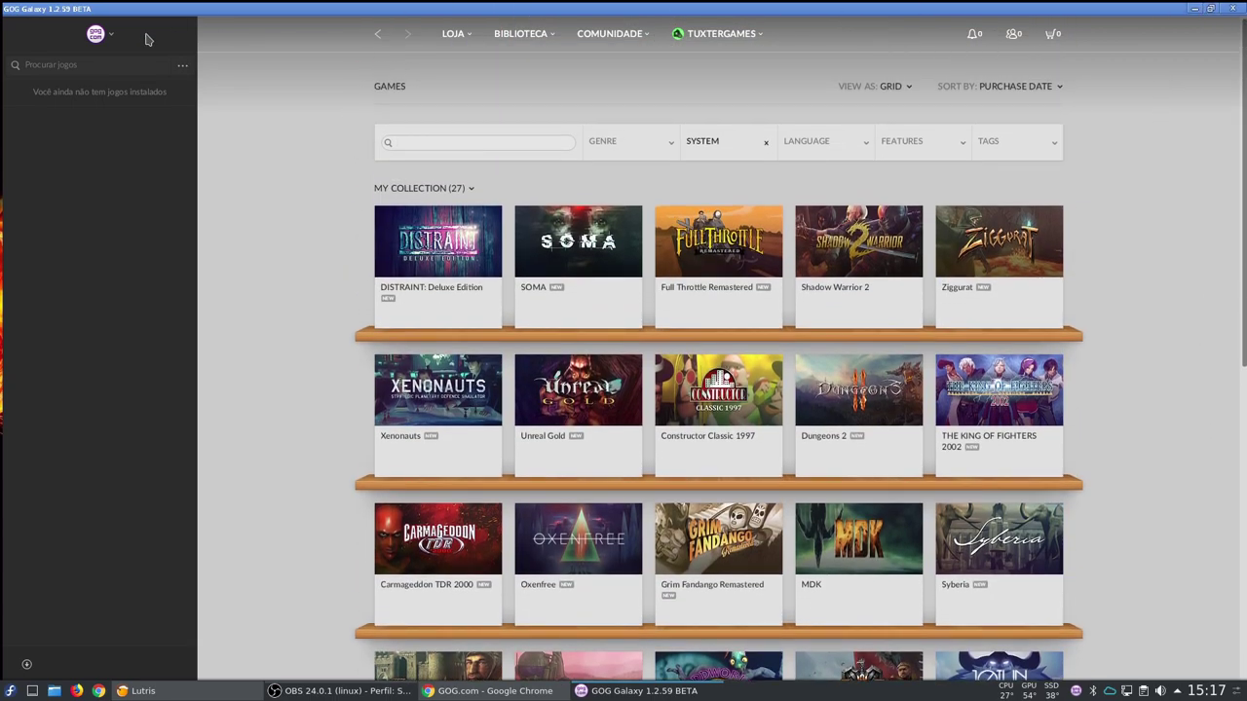
- Return to the store page, view the game library once more and reopen the store
click(450, 35)
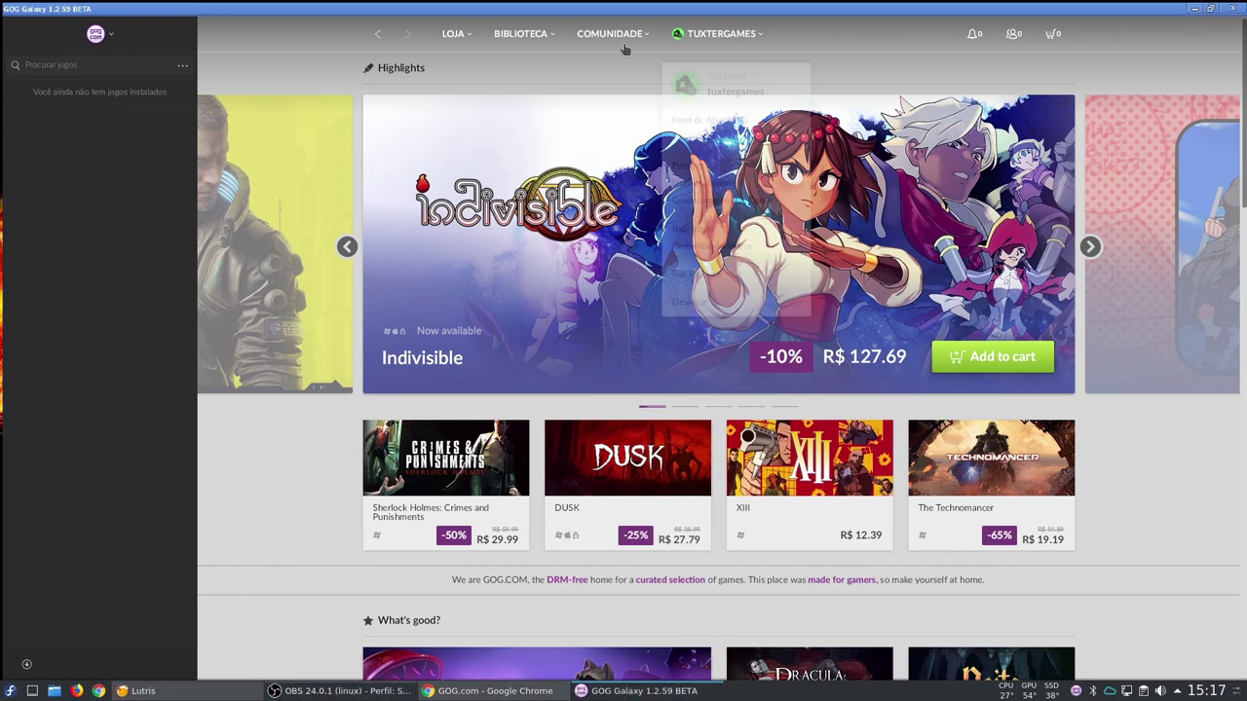
mouse_move(521, 35)
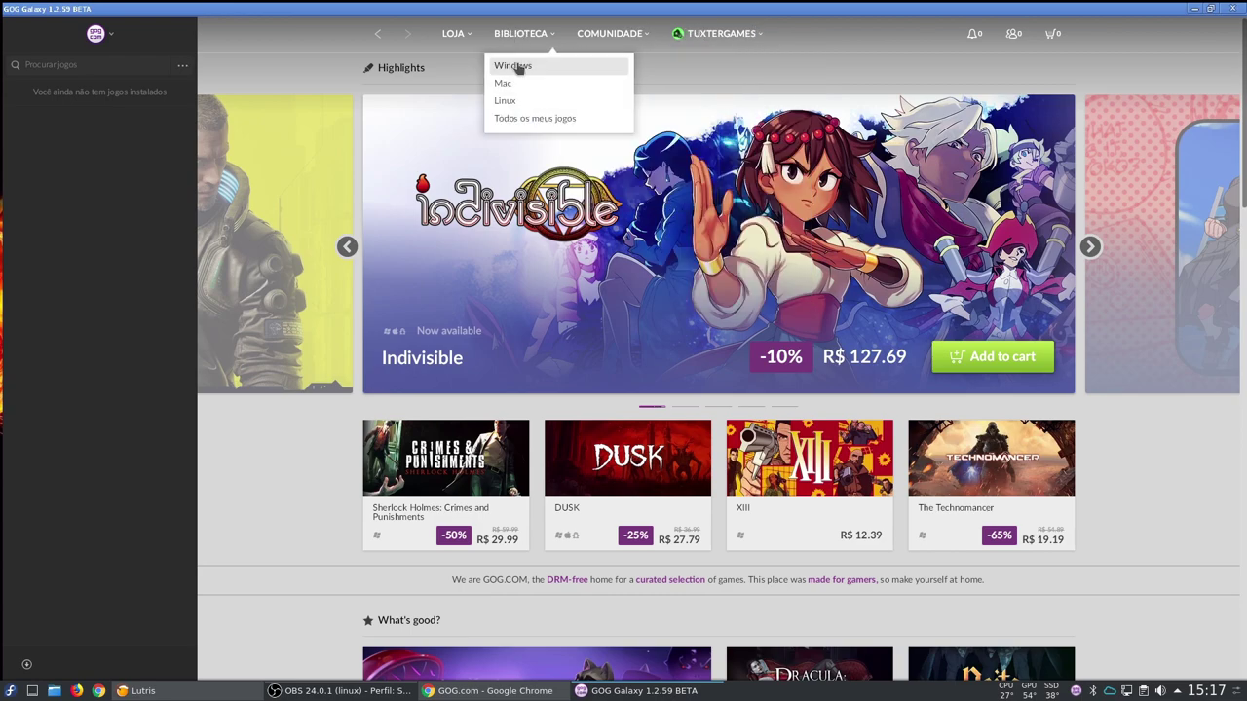
click(524, 37)
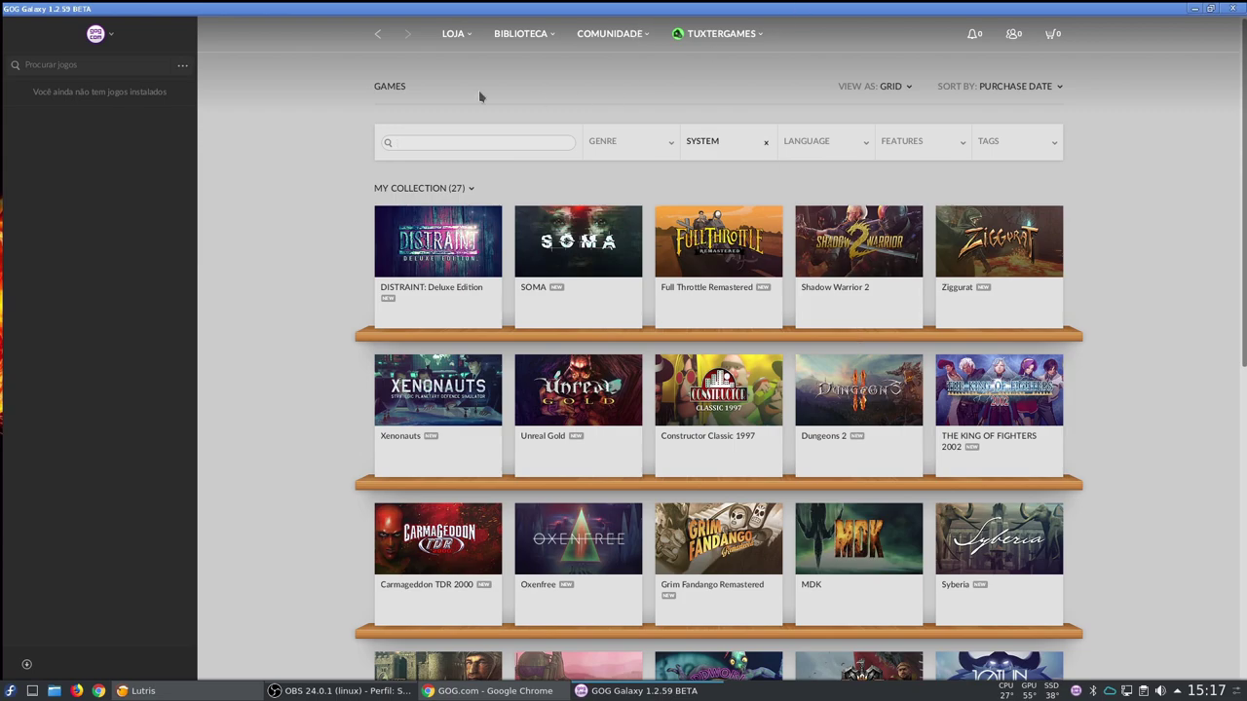
click(446, 36)
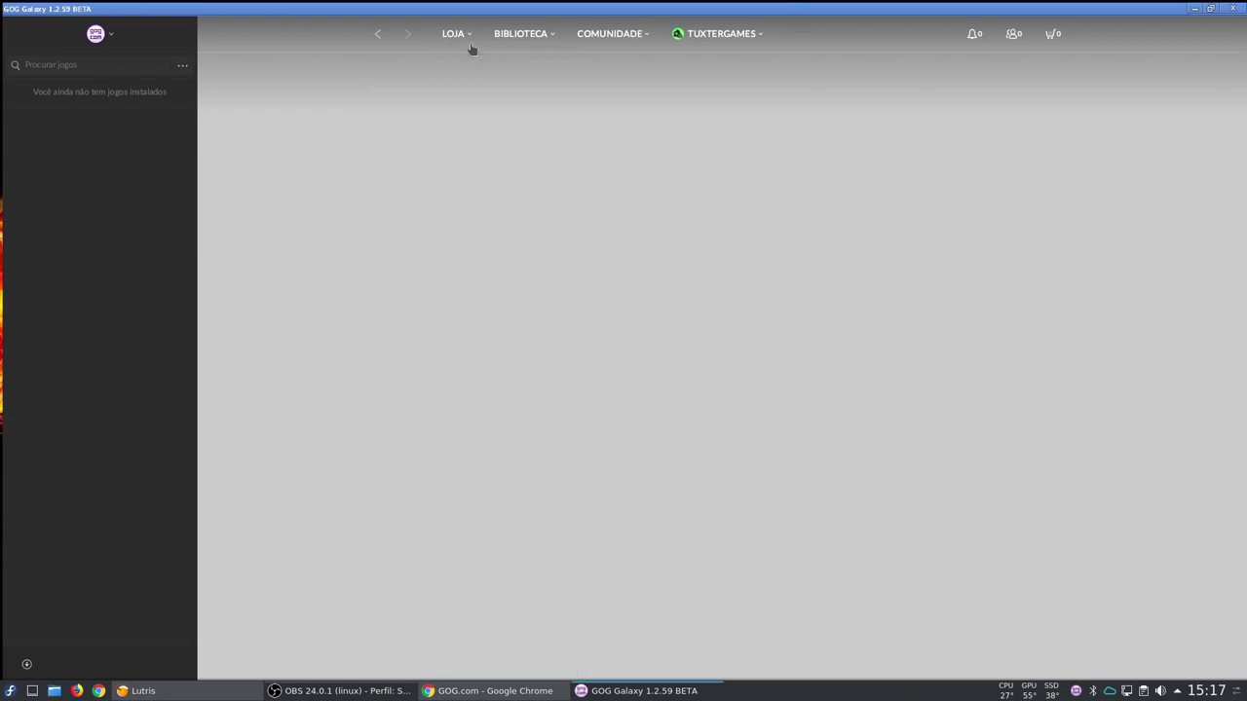